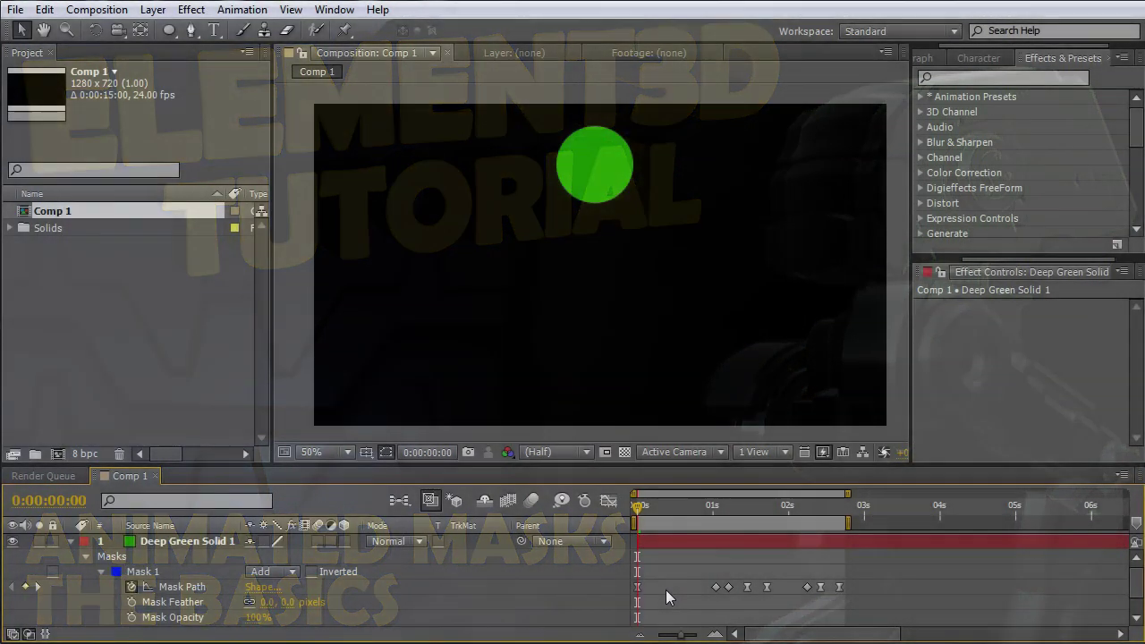
# Step: Preview the circle animation, then add a new solid layer coloured bright green
pyautogui.press('space')
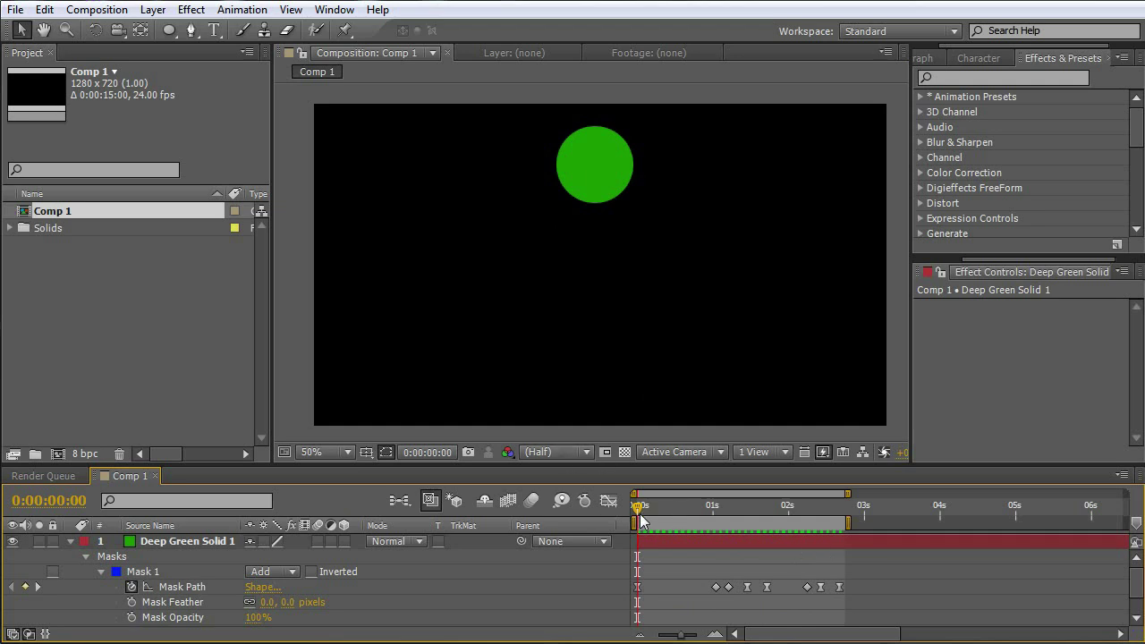
pyautogui.moveTo(639, 513)
pyautogui.mouseDown()
pyautogui.moveTo(733, 520)
pyautogui.moveTo(637, 515)
pyautogui.mouseUp()
pyautogui.rightClick(839, 433)
pyautogui.moveTo(867, 447)
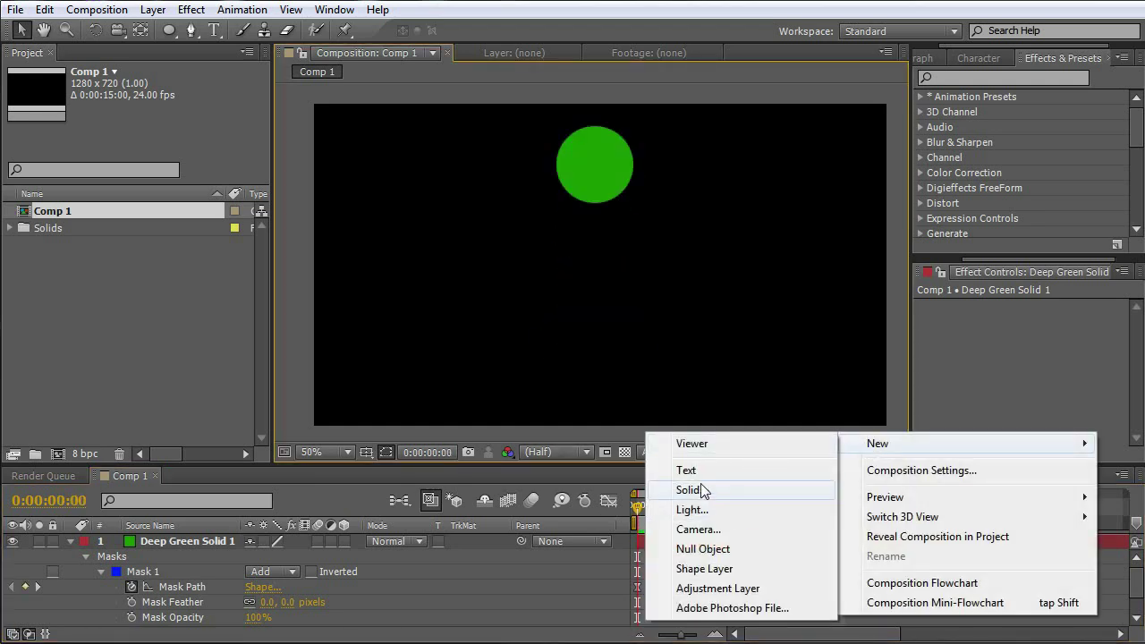
pyautogui.click(700, 491)
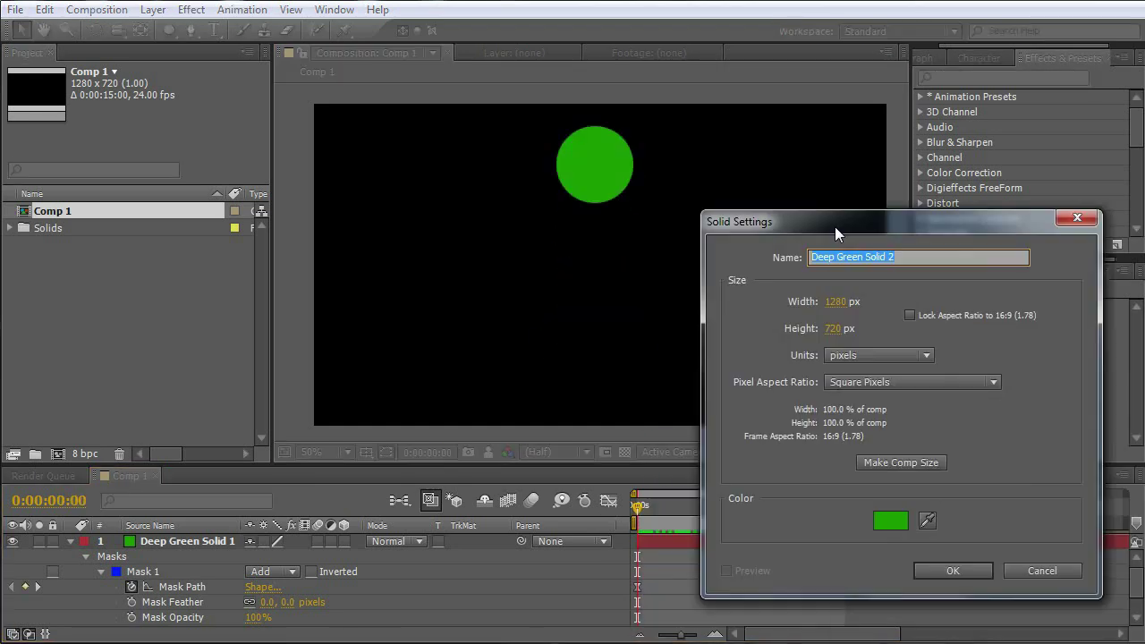
pyautogui.click(897, 539)
pyautogui.click(906, 594)
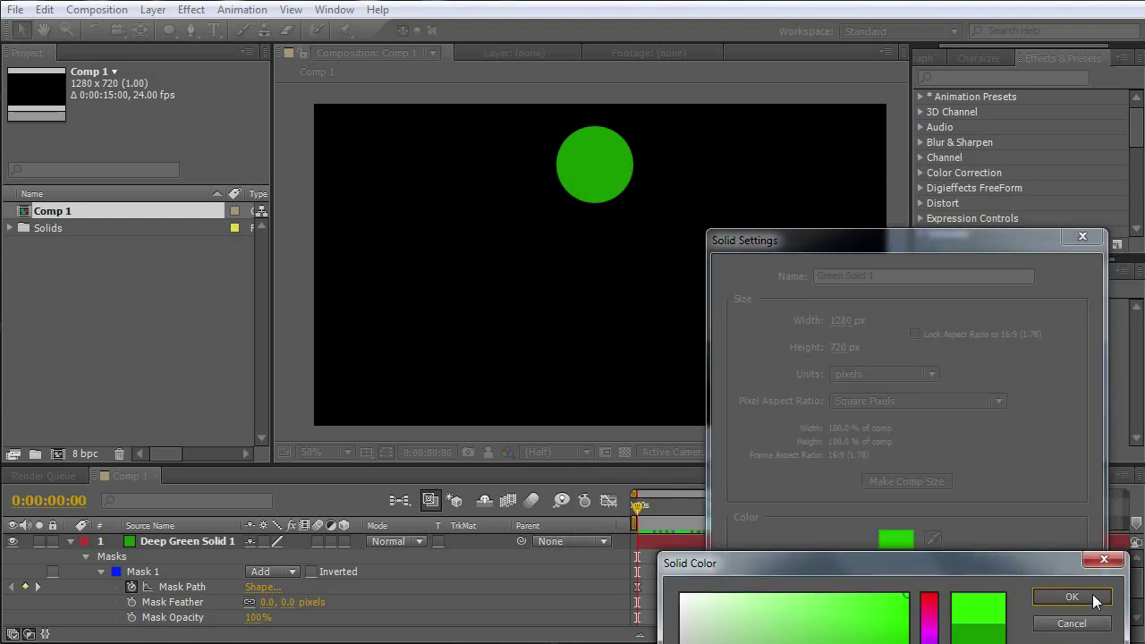
pyautogui.click(1072, 596)
pyautogui.click(950, 586)
# Step: Search the effects for Element and apply it to the green solid
pyautogui.click(950, 78)
pyautogui.write('element')
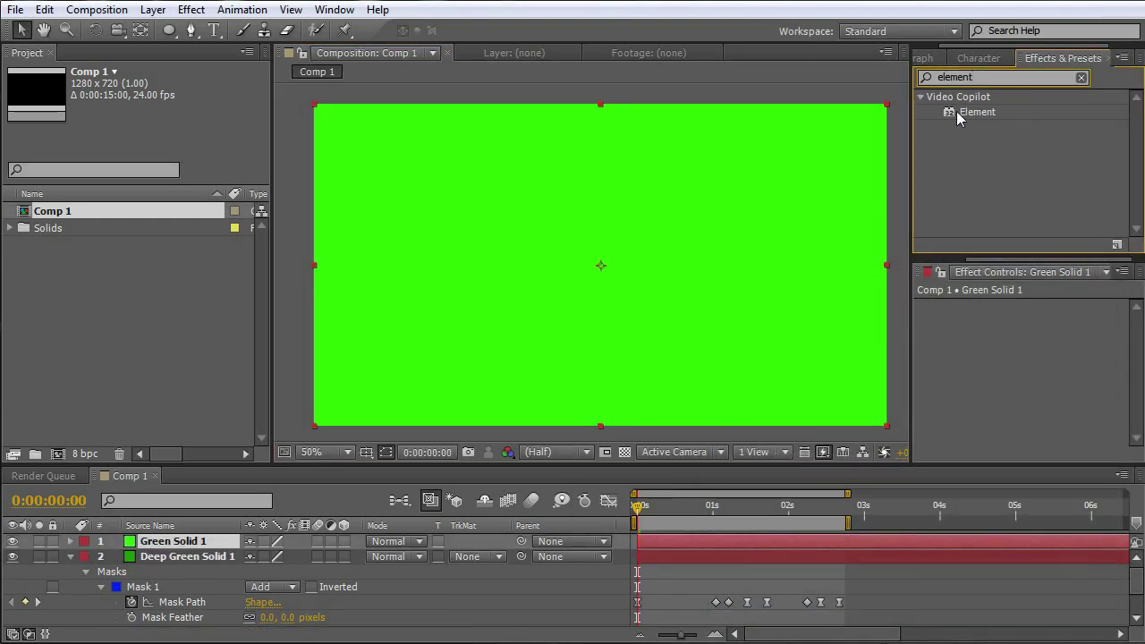
pyautogui.moveTo(956, 113); pyautogui.dragTo(572, 224)
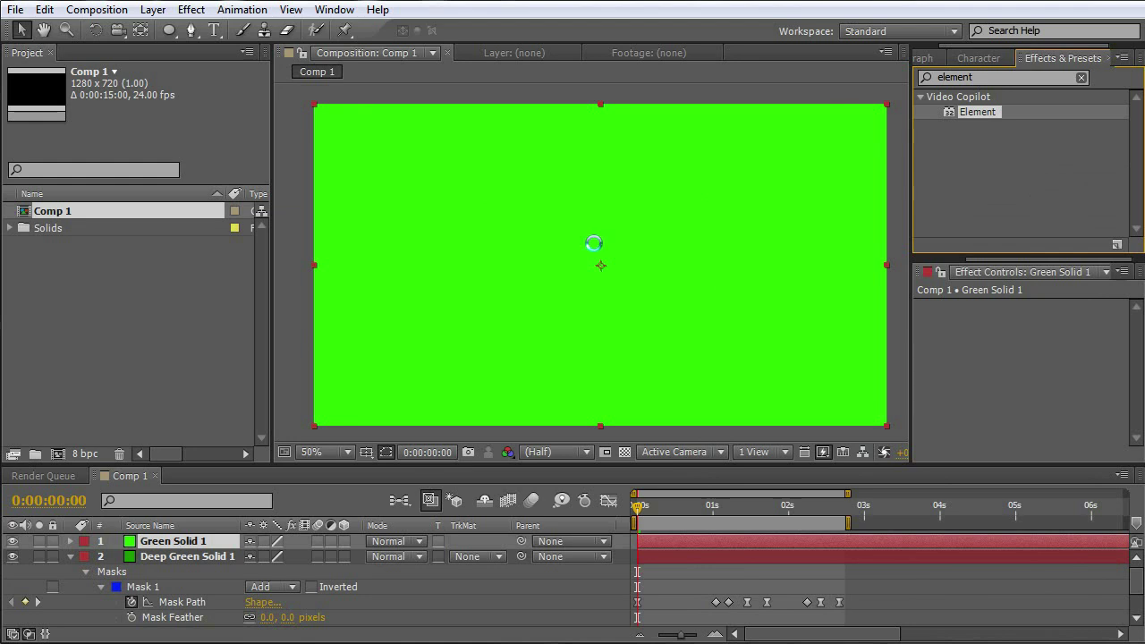
pyautogui.moveTo(1137, 373); pyautogui.dragTo(1137, 399)
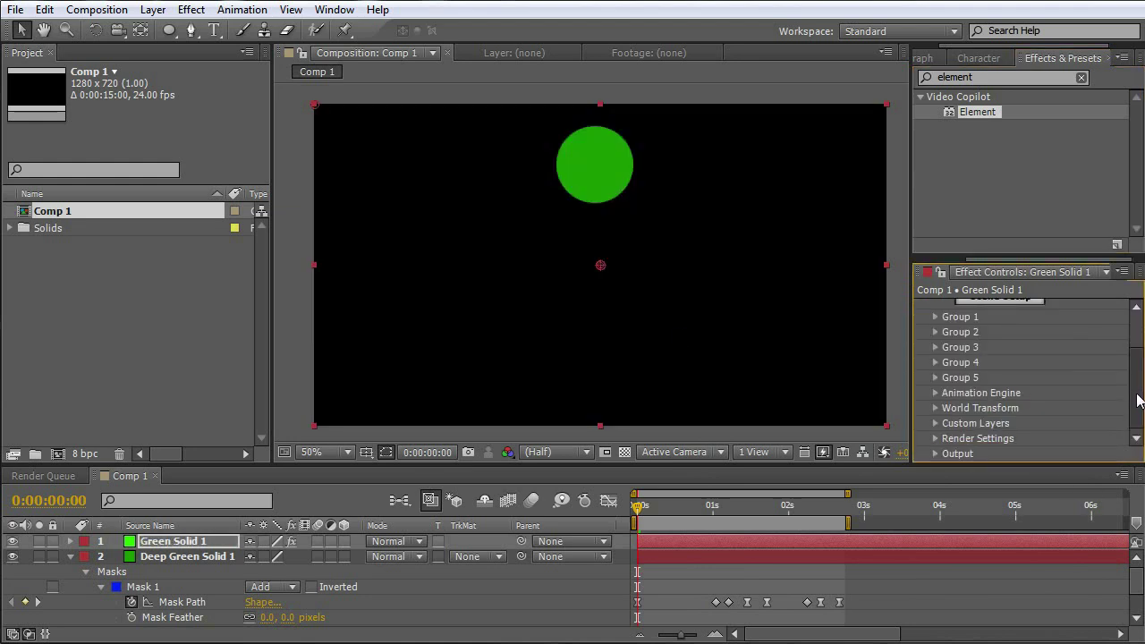
# Step: Under Custom Layers, set Element's Path Layer 1 to Deep Green Solid 1
pyautogui.click(935, 423)
pyautogui.click(950, 438)
pyautogui.click(1077, 322)
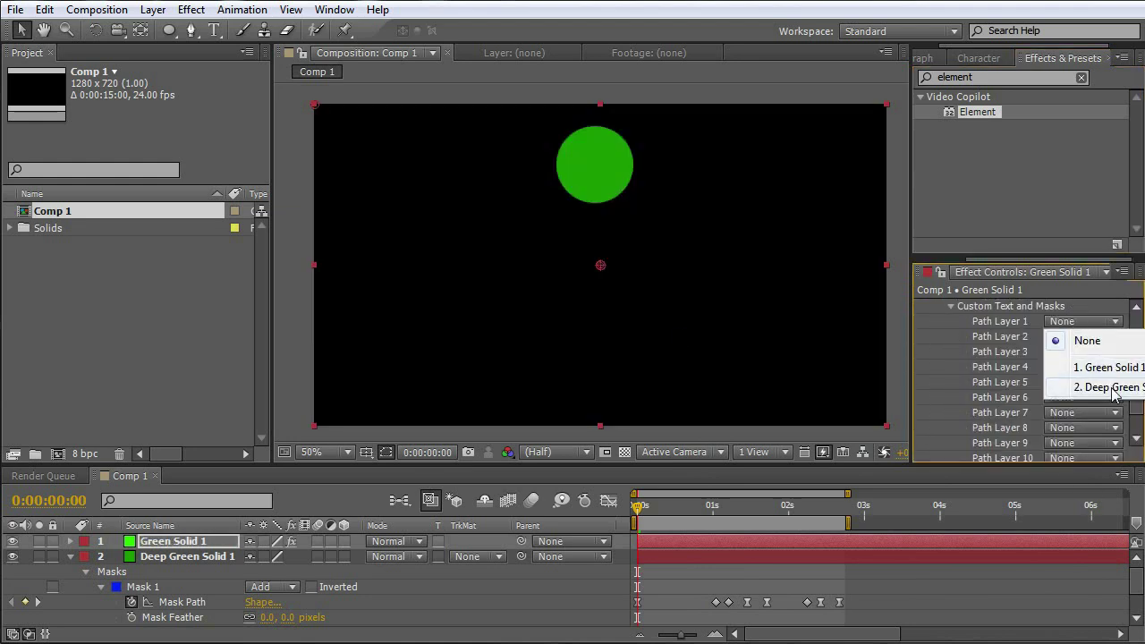
pyautogui.click(1114, 388)
pyautogui.scroll(5, 950, 312)
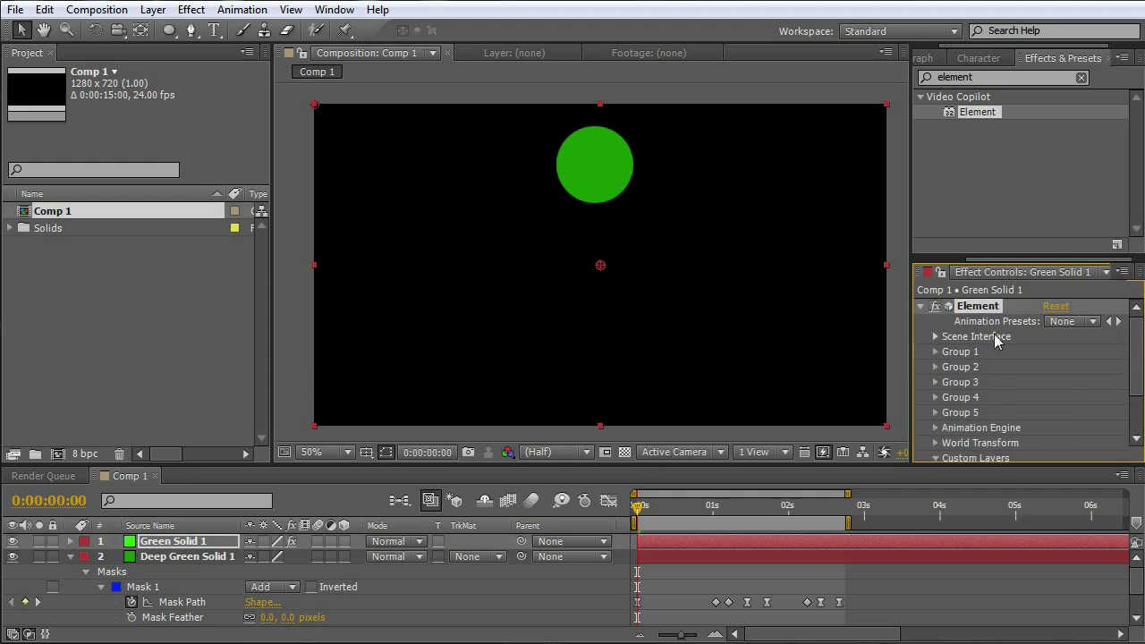
# Step: In Scene Setup, extrude the circle mask into a disc and raise Bevel Size to about 10
pyautogui.click(936, 336)
pyautogui.click(1008, 359)
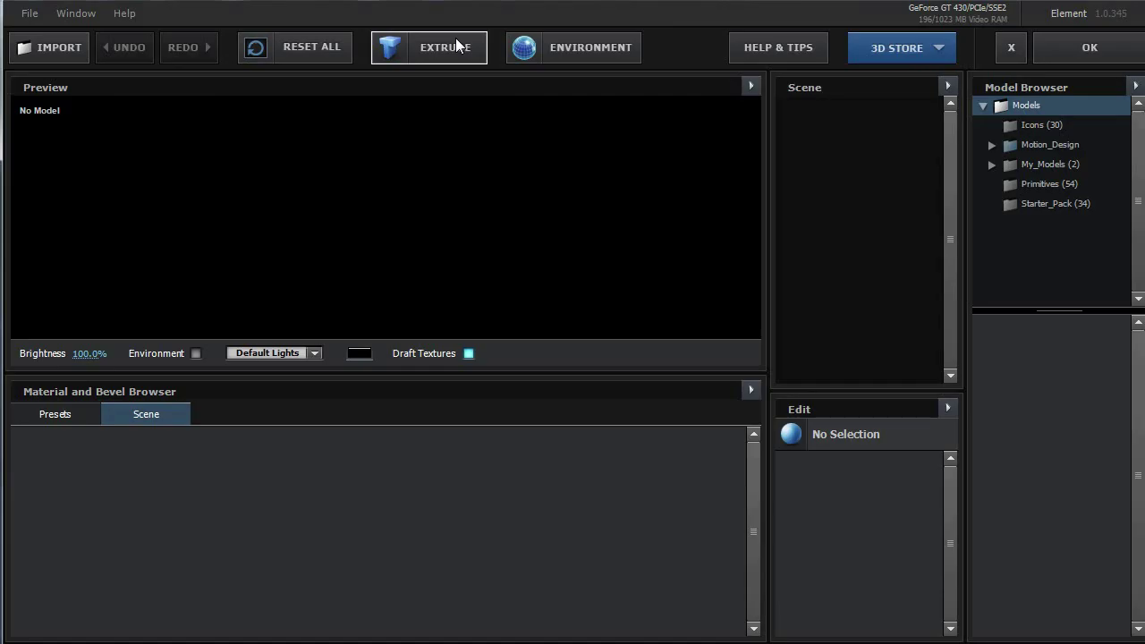
pyautogui.click(456, 50)
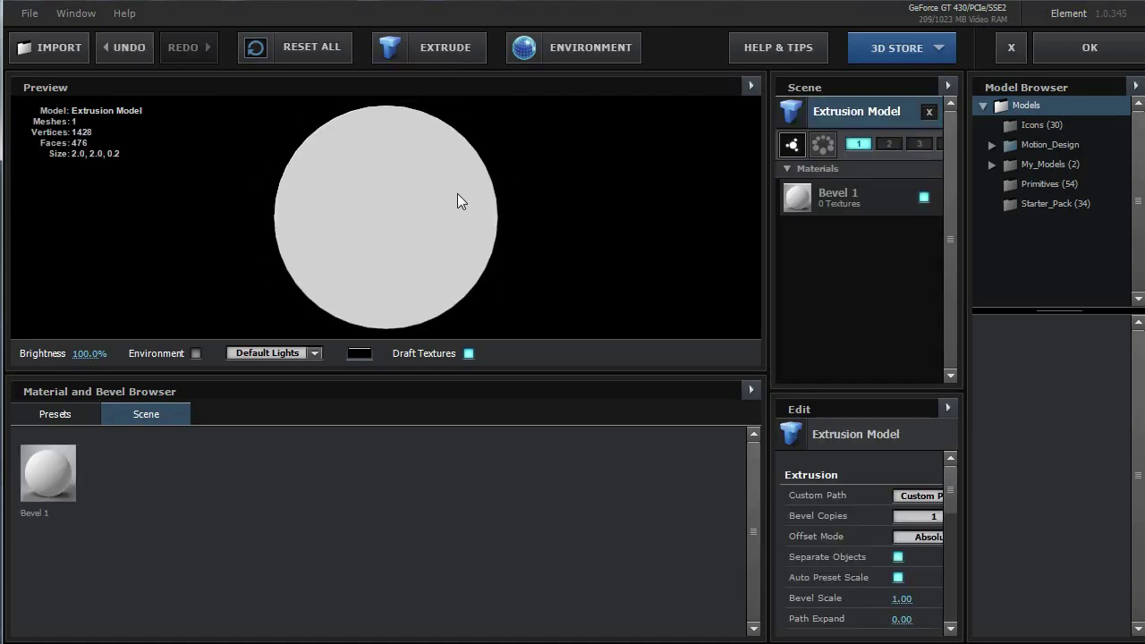
pyautogui.moveTo(338, 228); pyautogui.dragTo(376, 228)
pyautogui.click(844, 197)
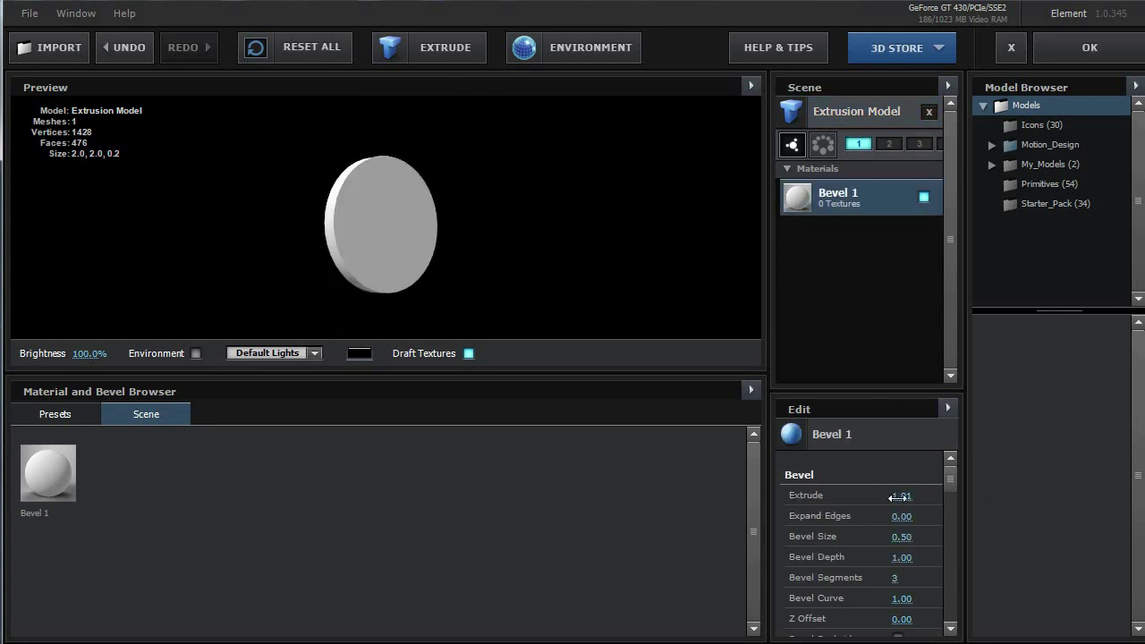
pyautogui.moveTo(898, 523); pyautogui.dragTo(1040, 510)
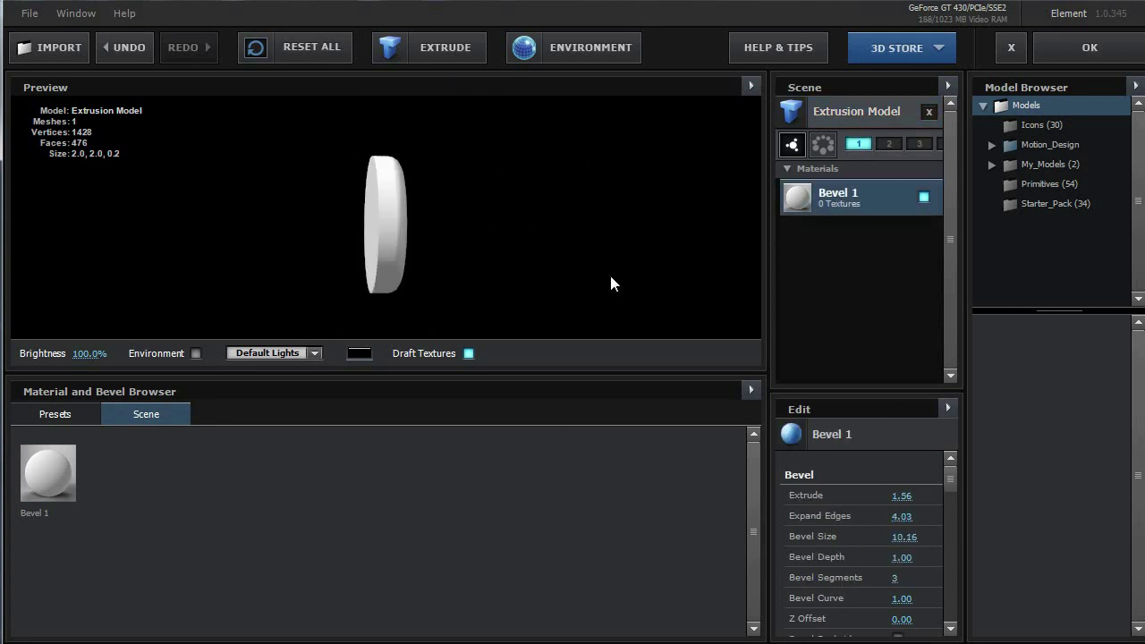
pyautogui.scroll(-3, 875, 566)
pyautogui.click(1071, 50)
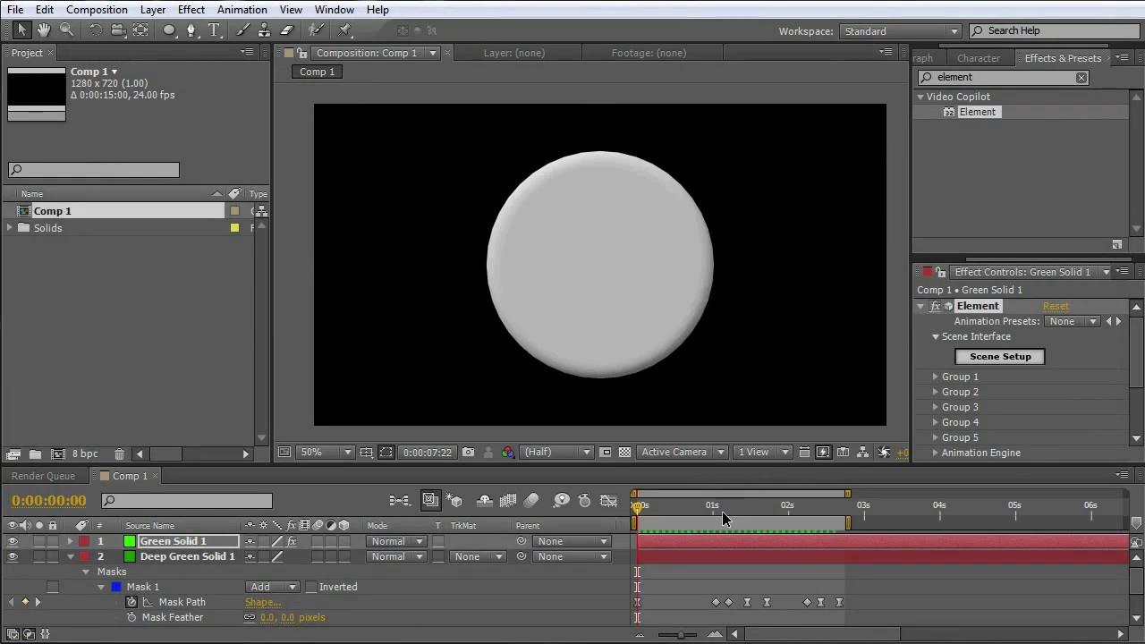
pyautogui.press('space')
pyautogui.press('space')
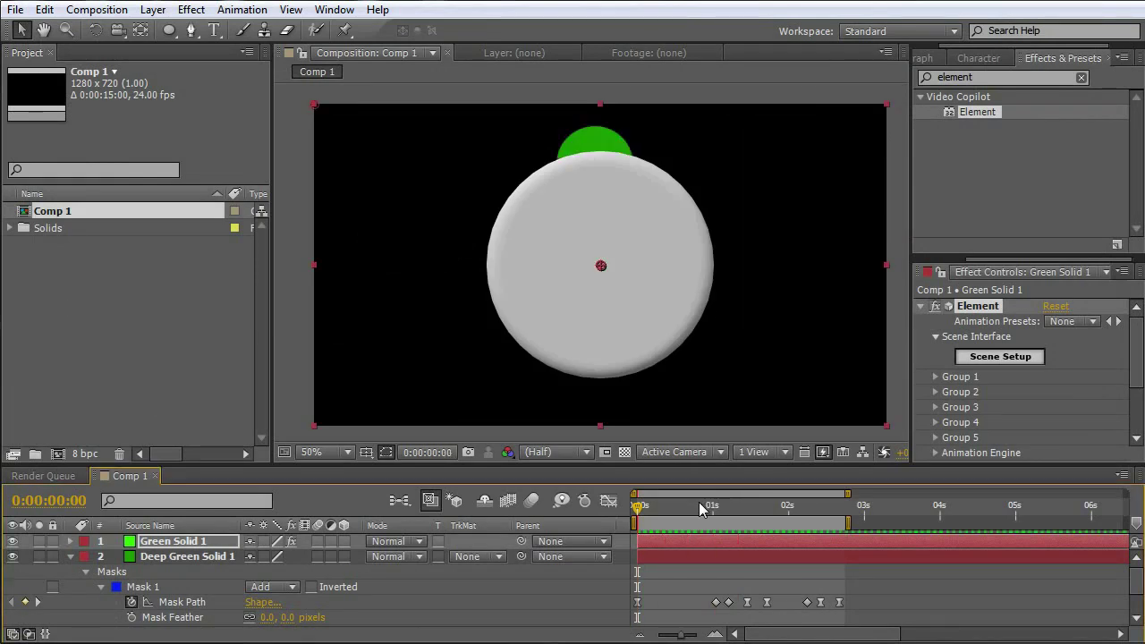
pyautogui.click(13, 541)
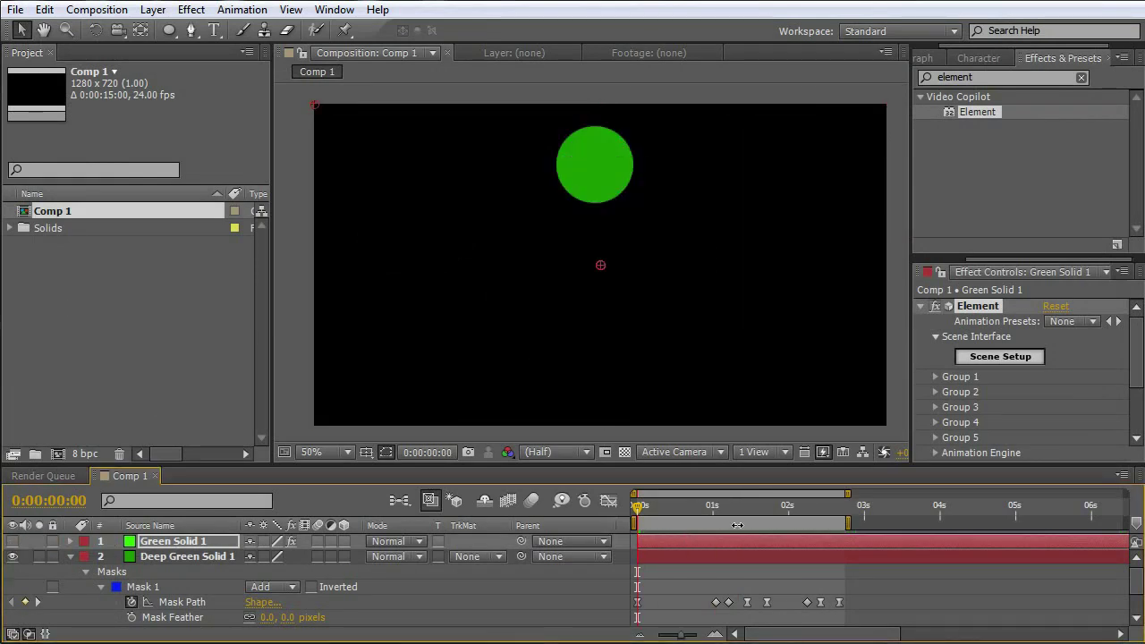
pyautogui.press('space')
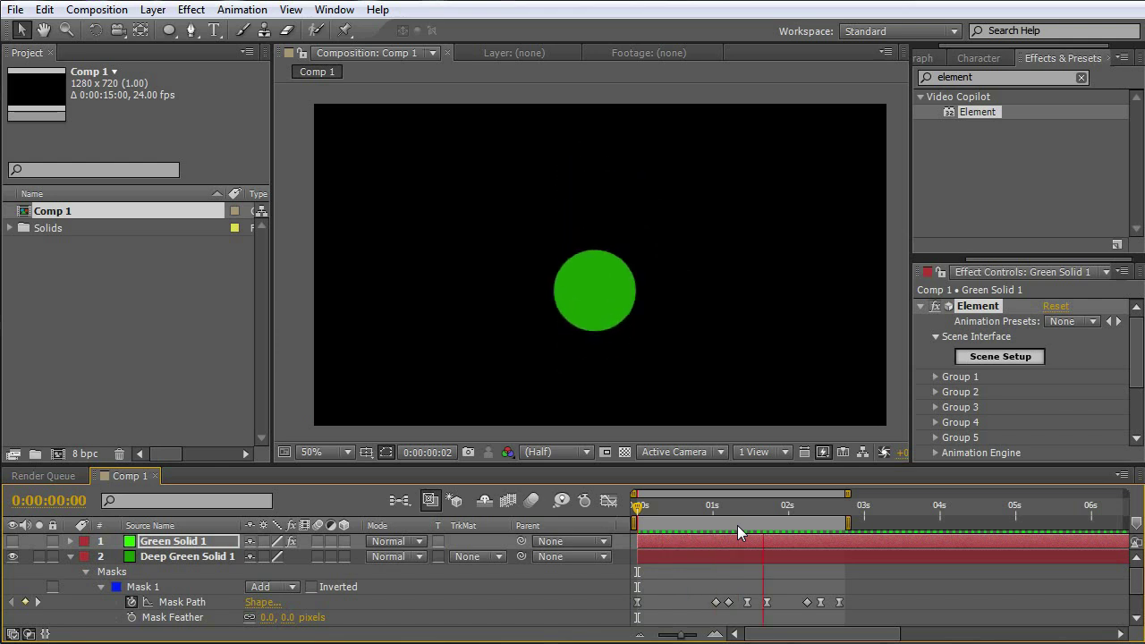
pyautogui.press('space')
pyautogui.click(13, 542)
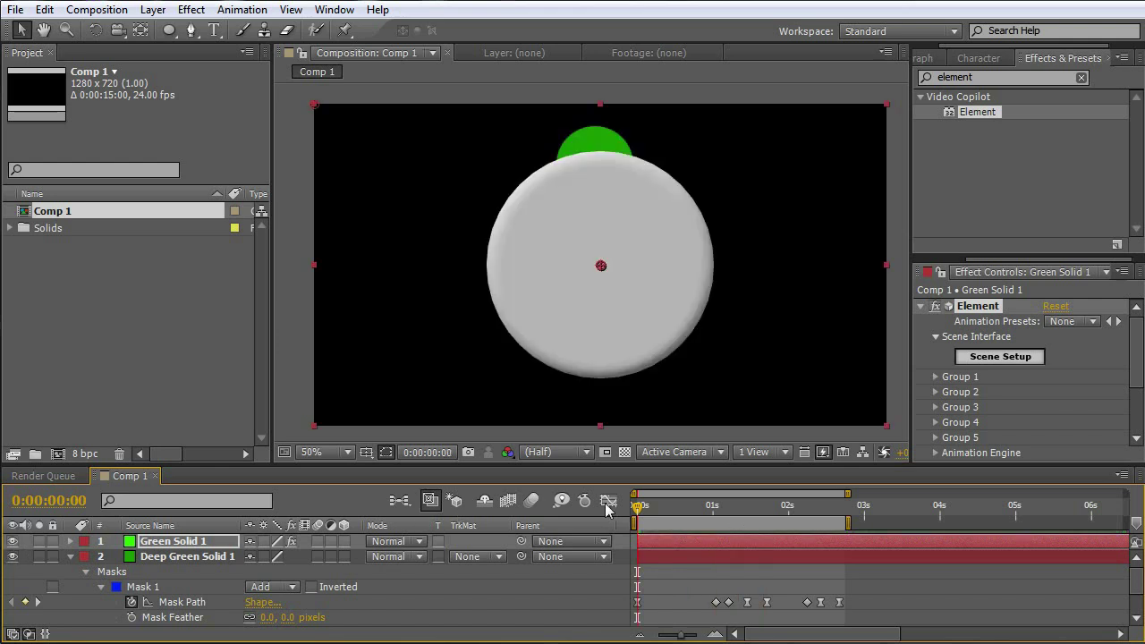
pyautogui.press('space')
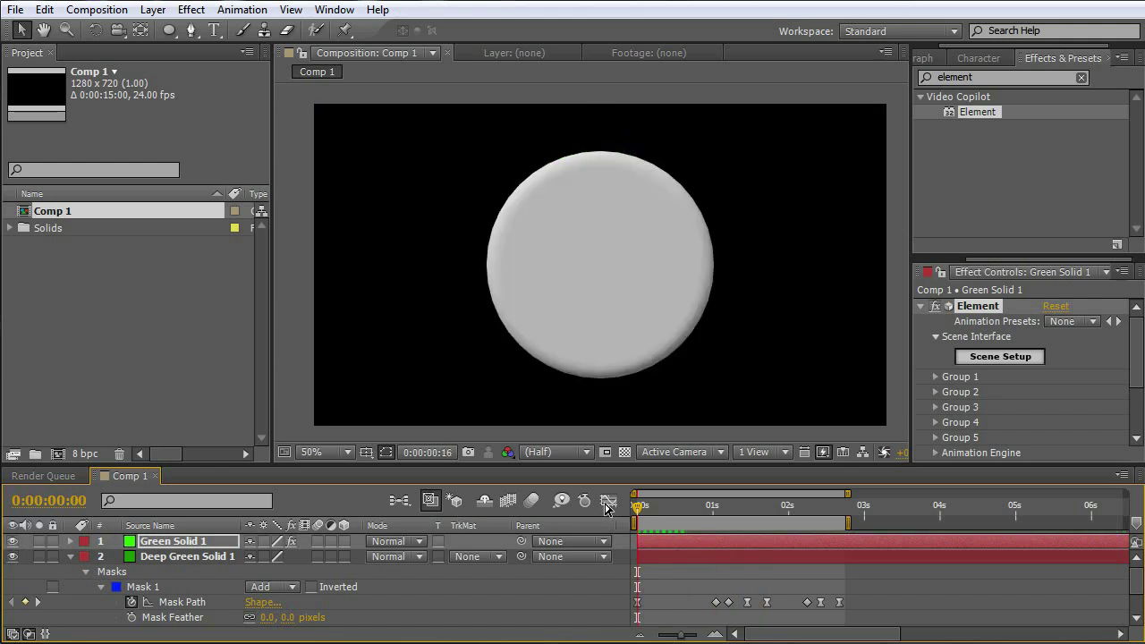
pyautogui.press('space')
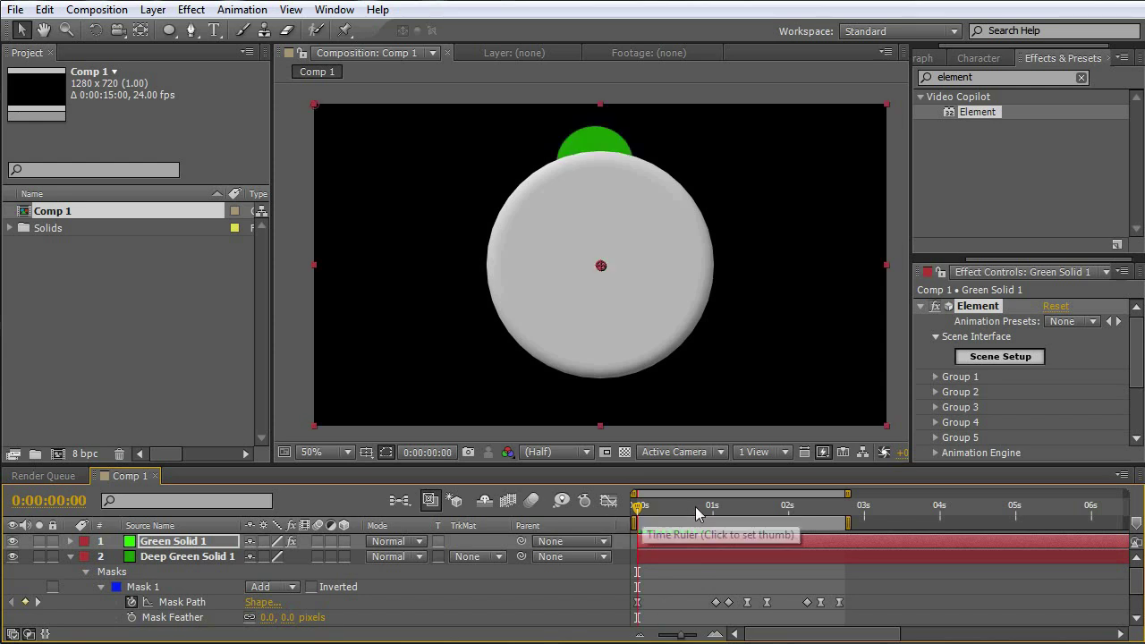
pyautogui.click(654, 515)
pyautogui.click(659, 516)
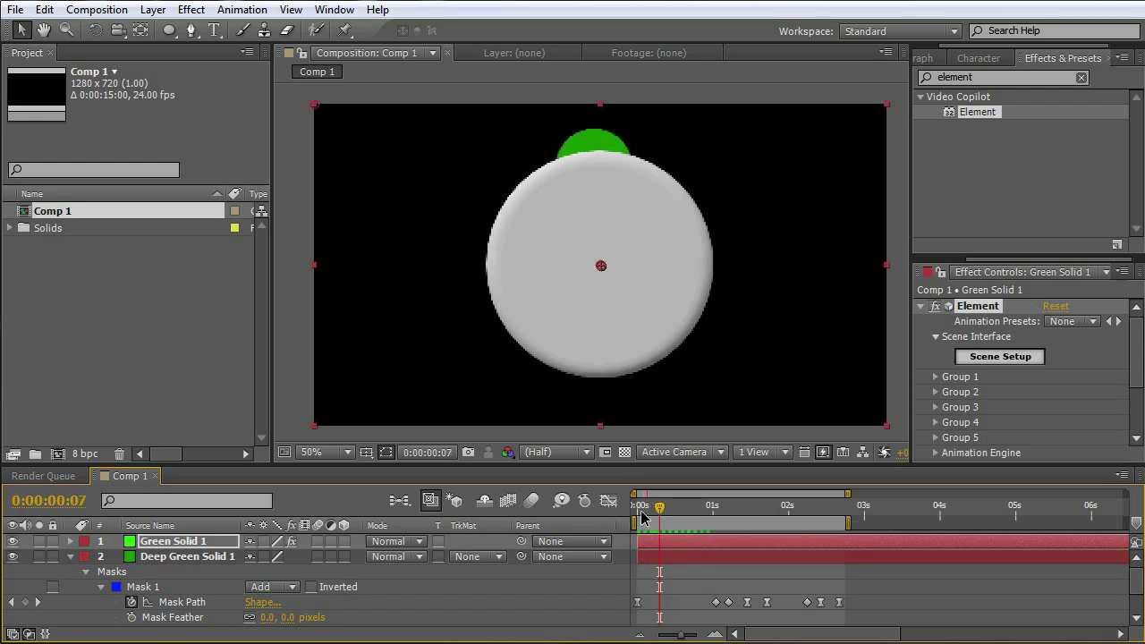
pyautogui.moveTo(659, 515); pyautogui.dragTo(640, 515)
# Step: Add a new camera layer, Camera 1, using the 50mm lens preset
pyautogui.rightClick(702, 569)
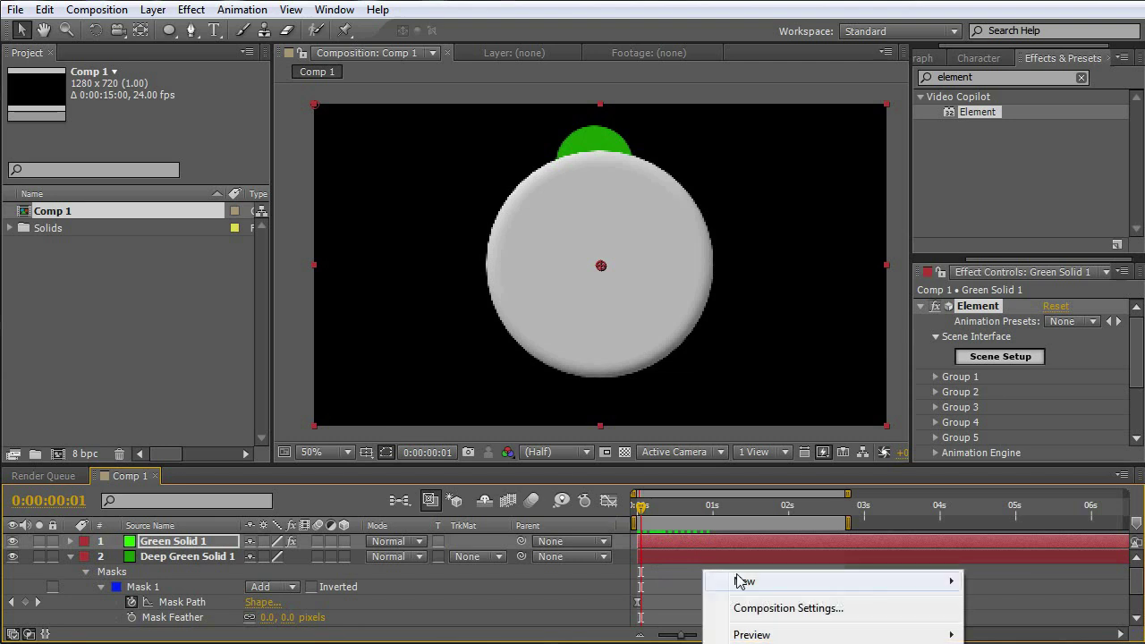
pyautogui.moveTo(744, 584)
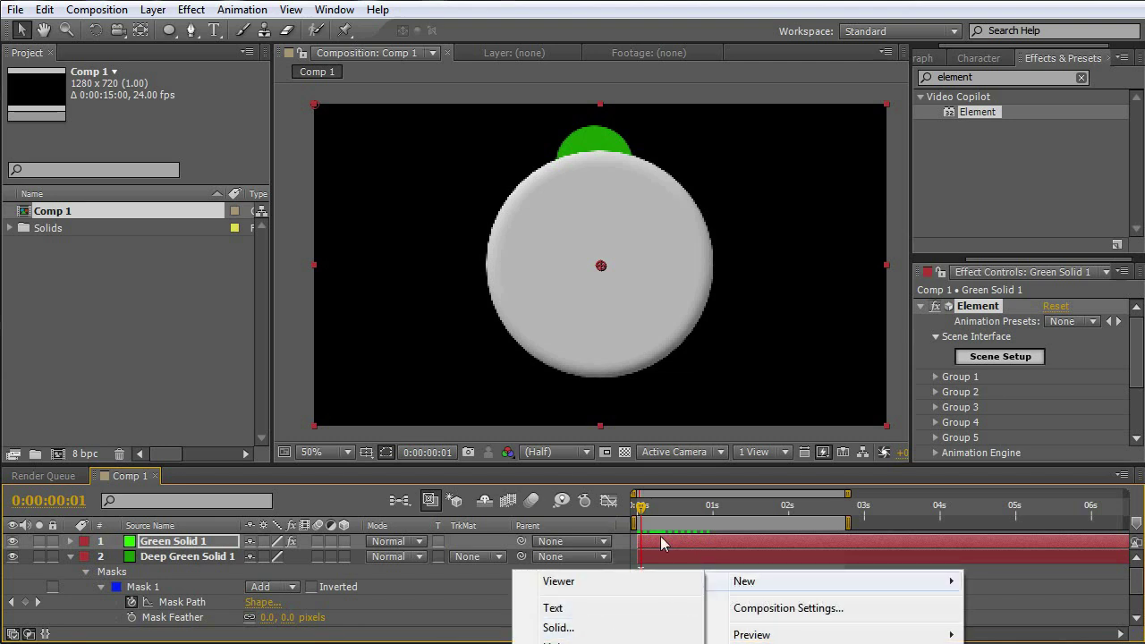
pyautogui.click(559, 643)
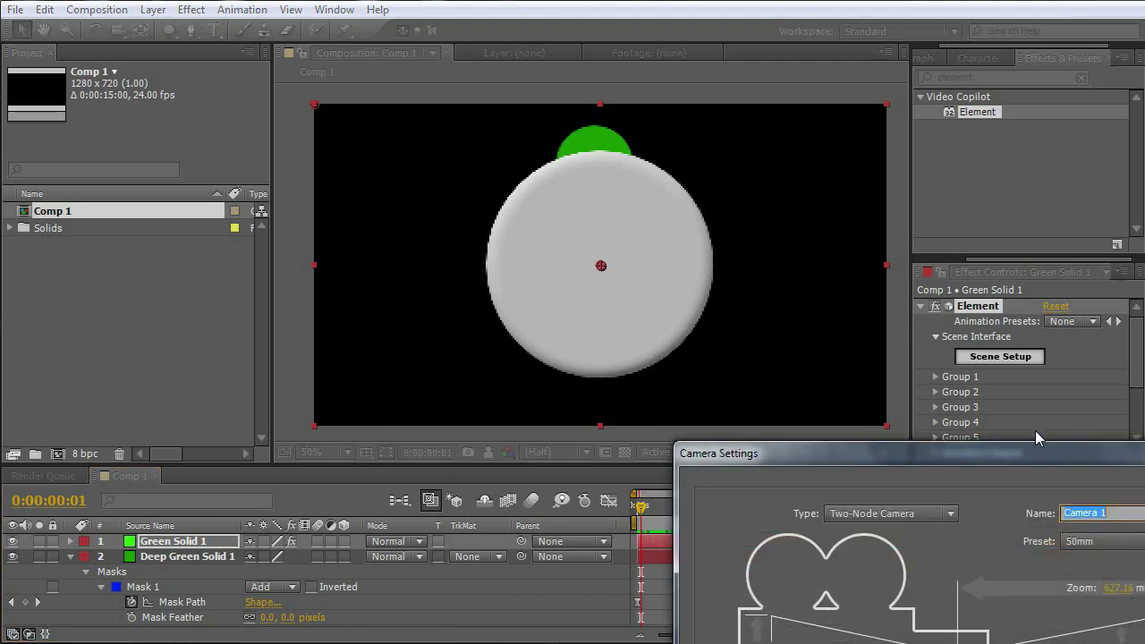
pyautogui.moveTo(924, 472); pyautogui.dragTo(702, 172)
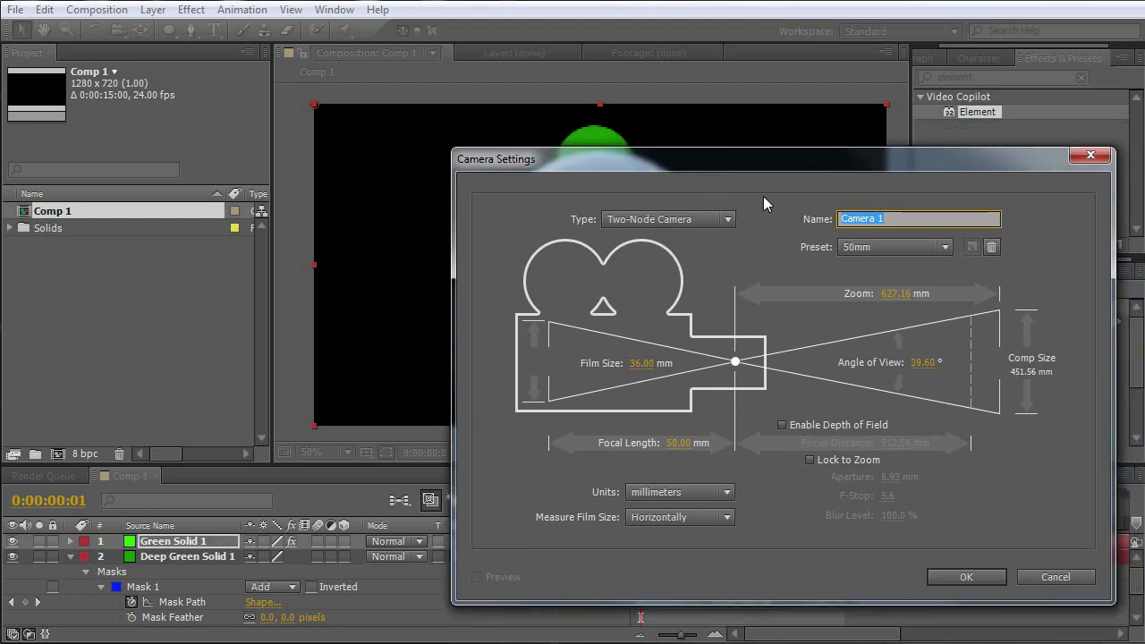
pyautogui.click(896, 247)
pyautogui.click(881, 395)
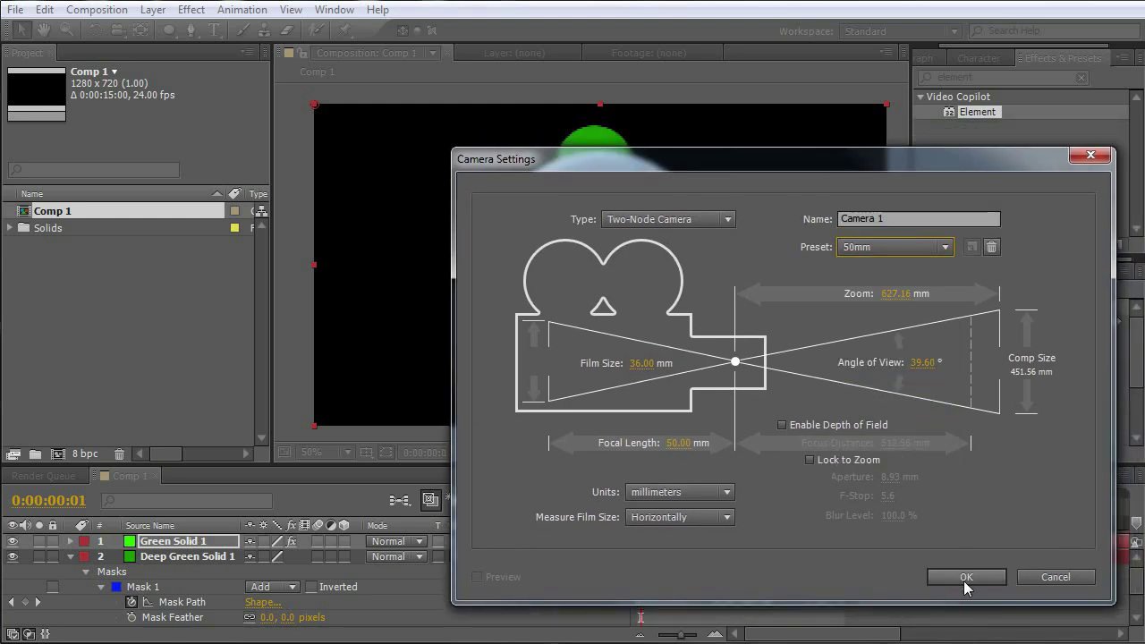
pyautogui.click(951, 577)
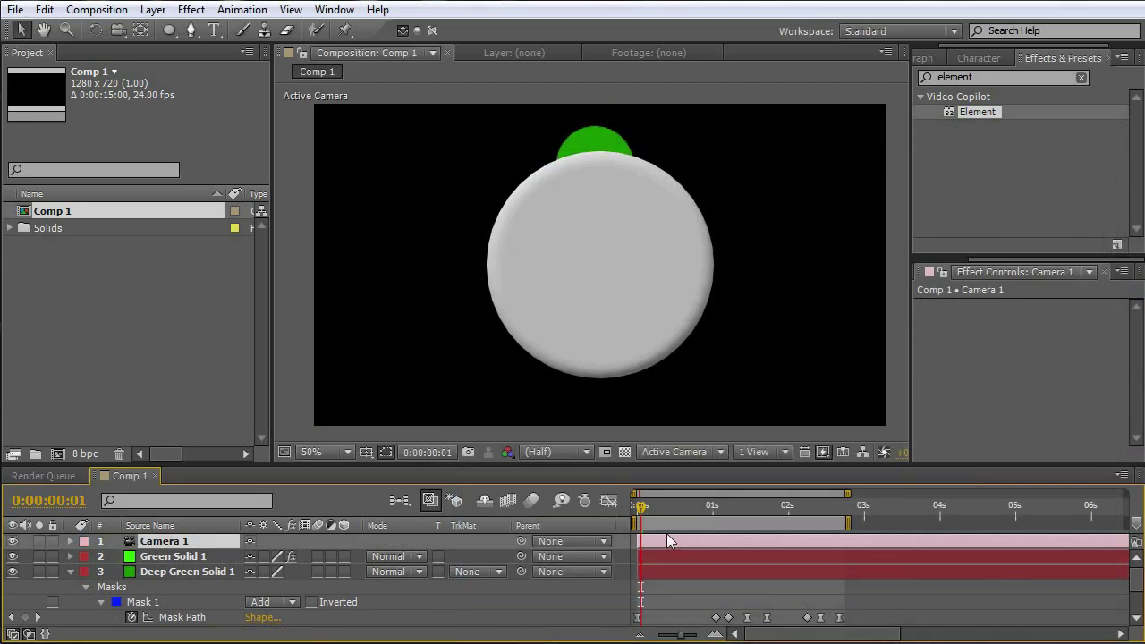
# Step: Scrub the timeline through the disc's animation, passing 0:00:00:10 and 0:00:02:11
pyautogui.click(741, 505)
pyautogui.moveTo(773, 507); pyautogui.dragTo(738, 508)
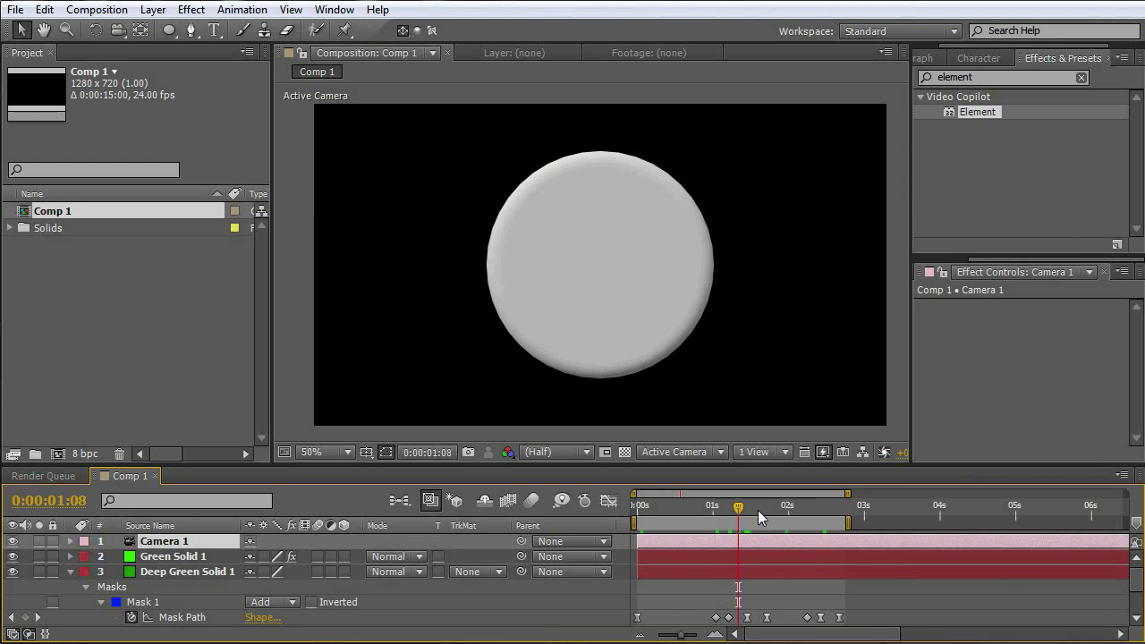
pyautogui.moveTo(631, 517)
pyautogui.mouseDown()
pyautogui.moveTo(813, 520)
pyautogui.moveTo(638, 528)
pyautogui.mouseUp()
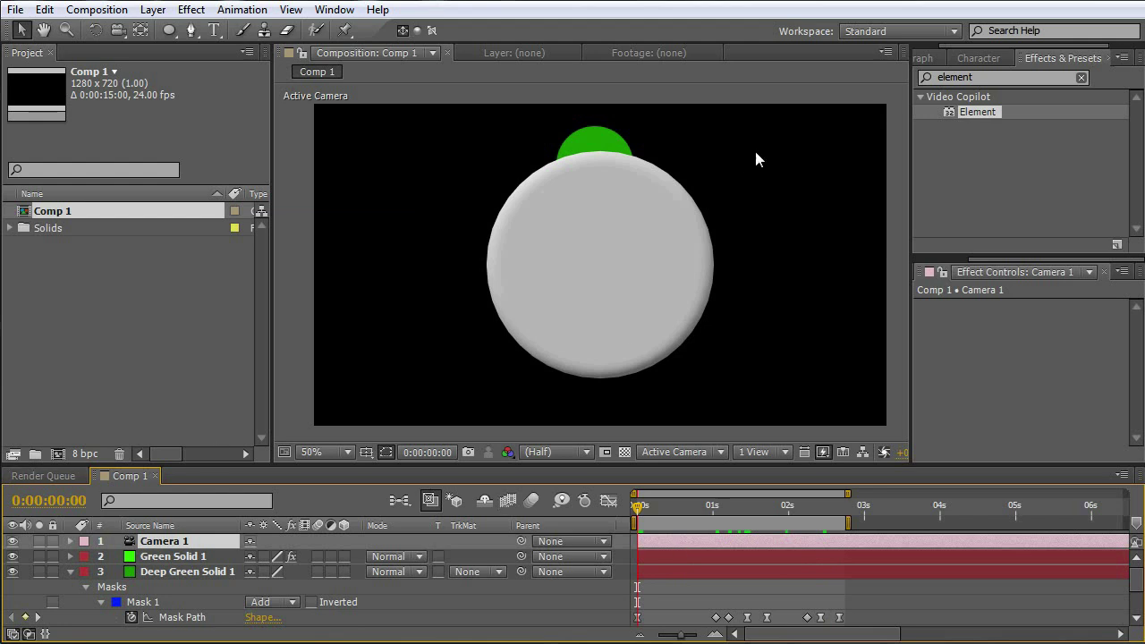
pyautogui.click(69, 541)
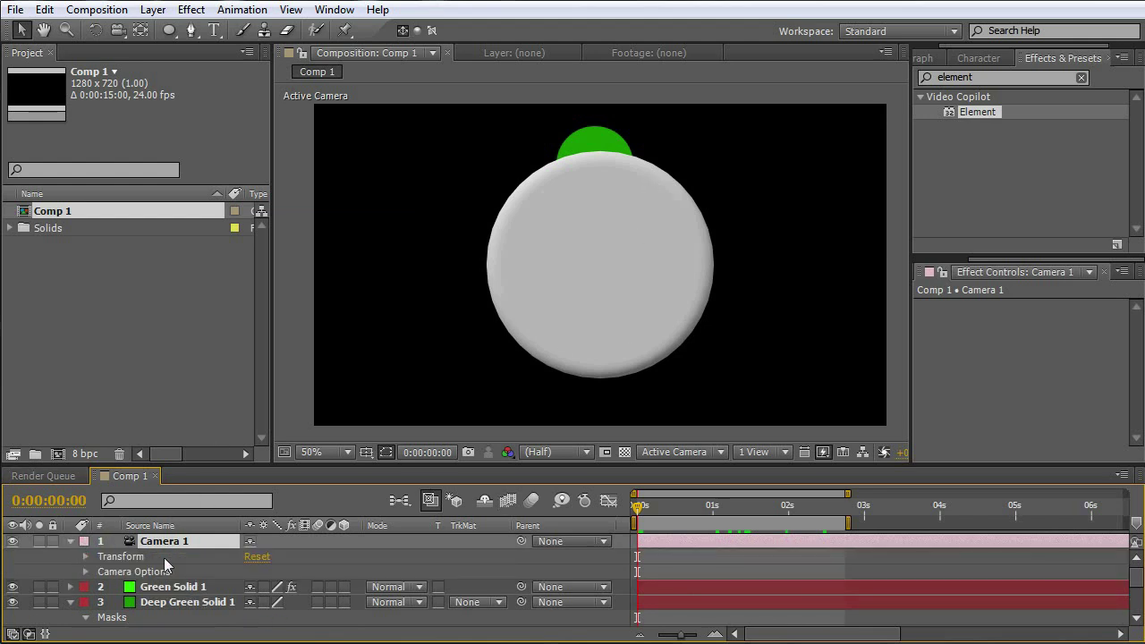
# Step: Add a wiggle(.001,.01) expression to Camera 1's Point of Interest and preview the animation
pyautogui.click(86, 557)
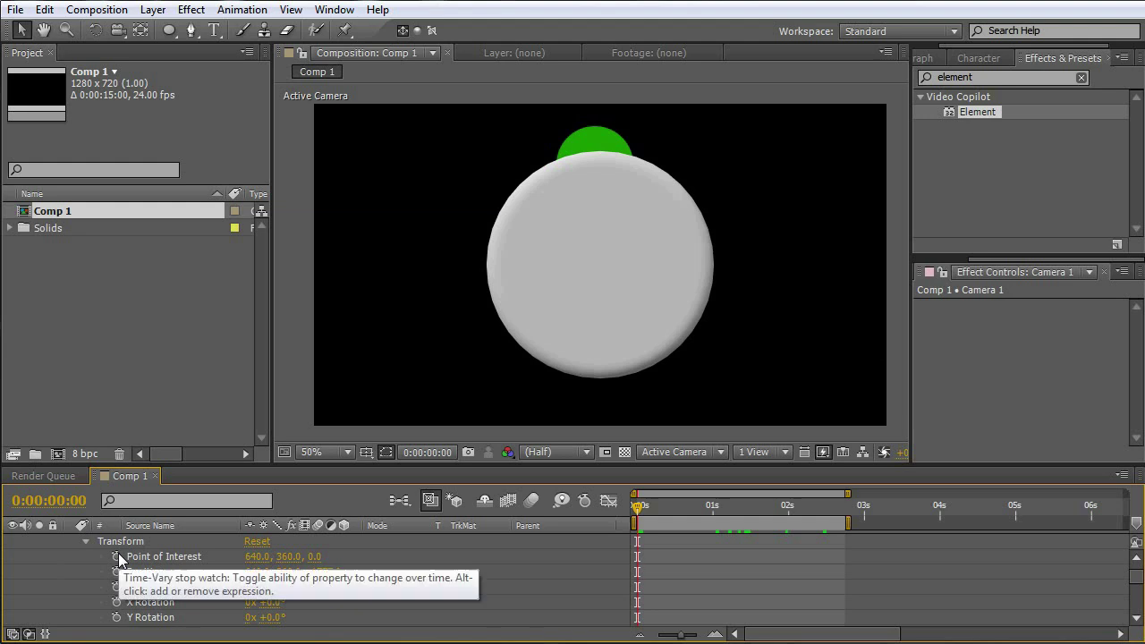
pyautogui.keyDown('alt'); pyautogui.click(117, 555); pyautogui.keyUp('alt')
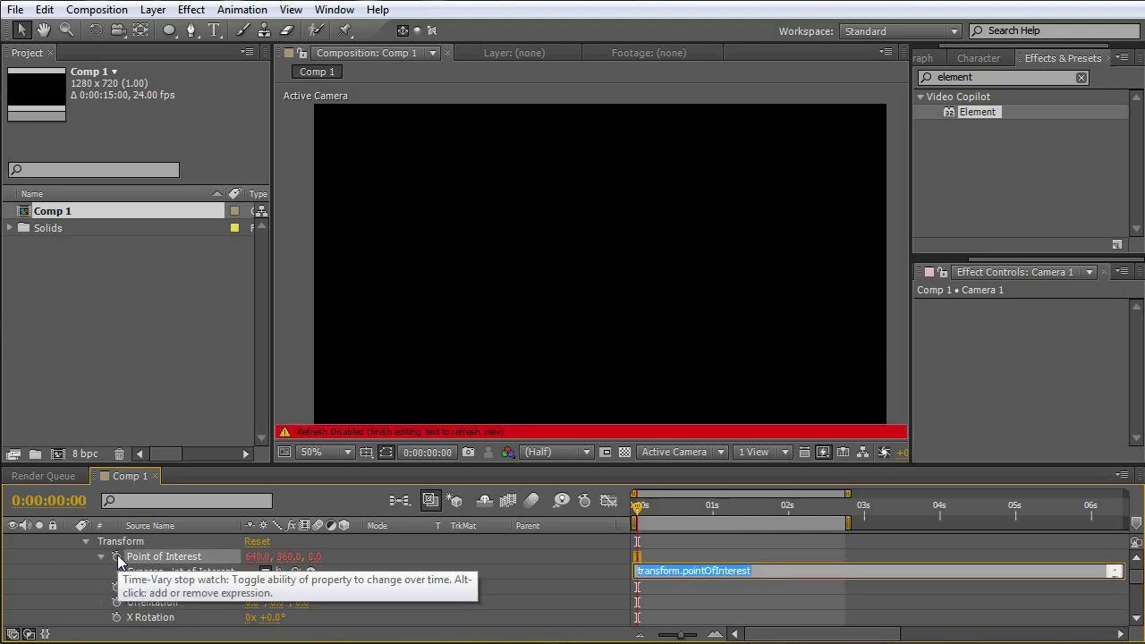
pyautogui.write('wiggle()')
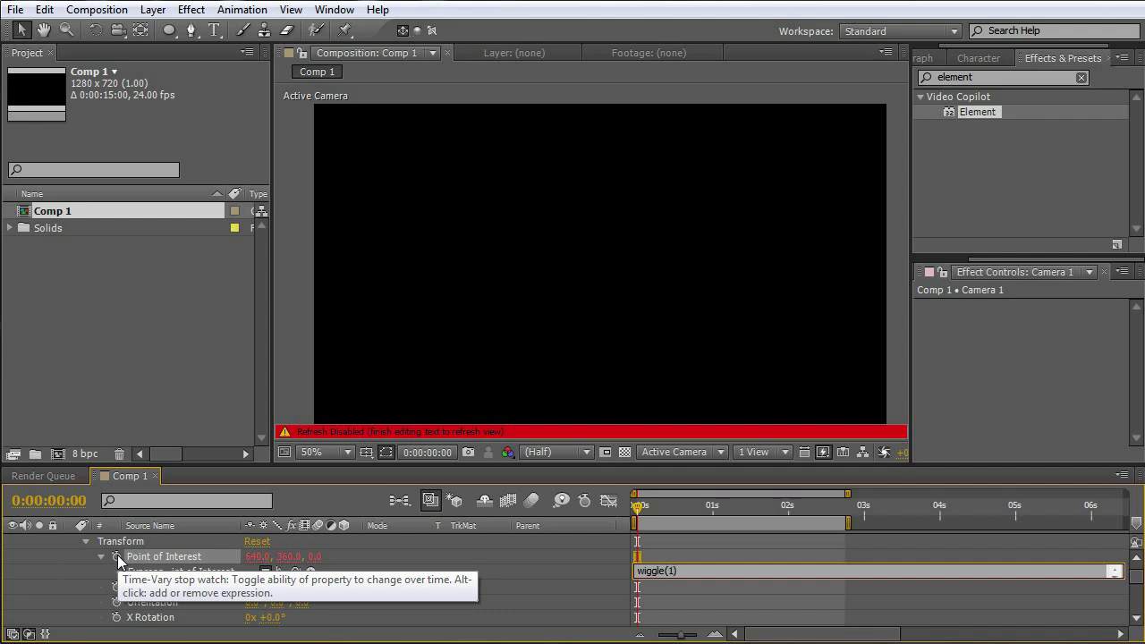
pyautogui.write('.001,01')
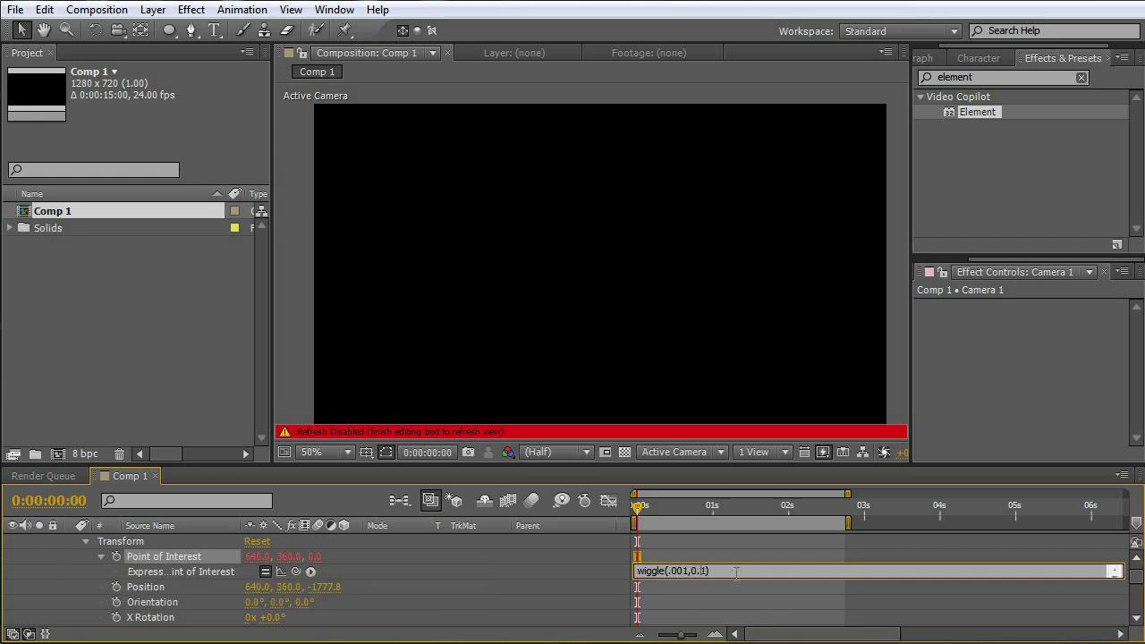
pyautogui.write('.')
pyautogui.click(737, 536)
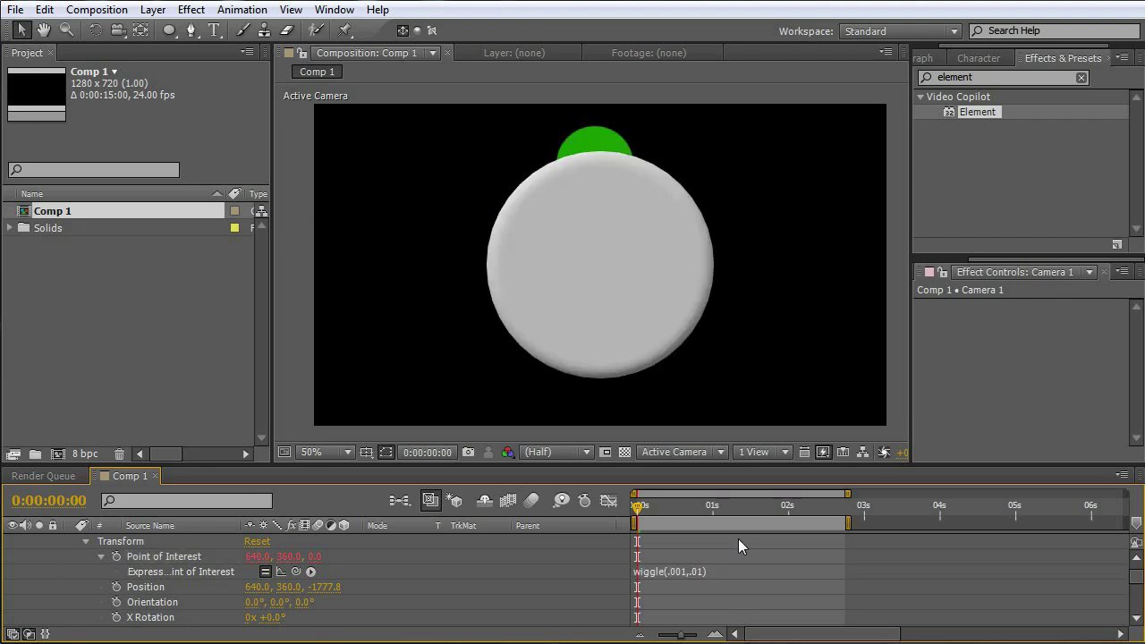
pyautogui.press('space')
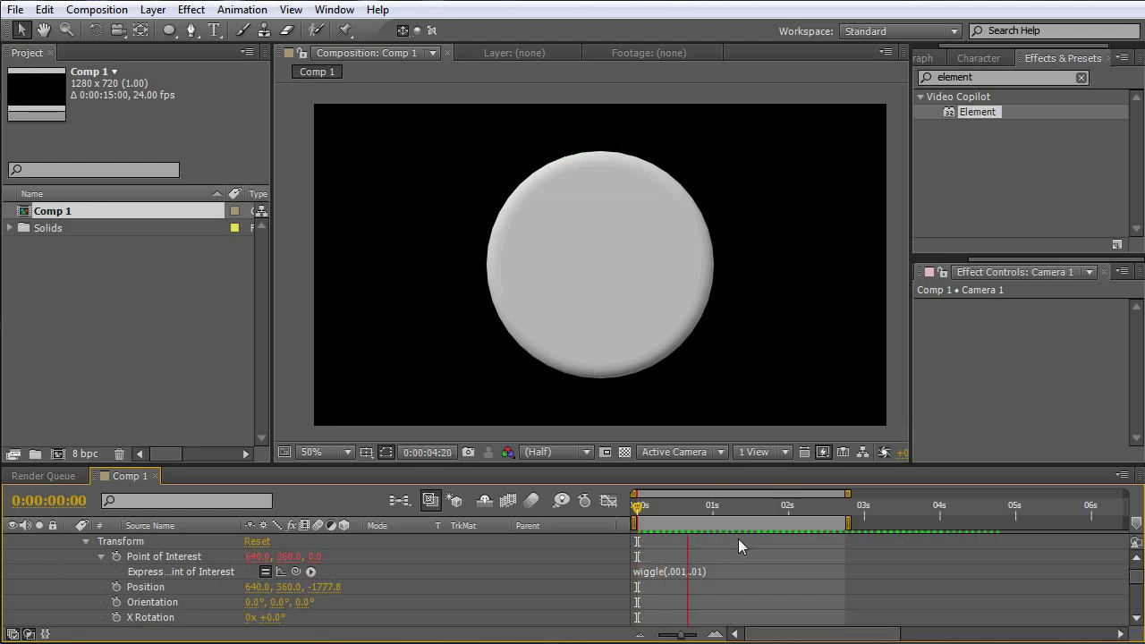
pyautogui.moveTo(683, 506); pyautogui.dragTo(581, 534)
pyautogui.press('KP_0')
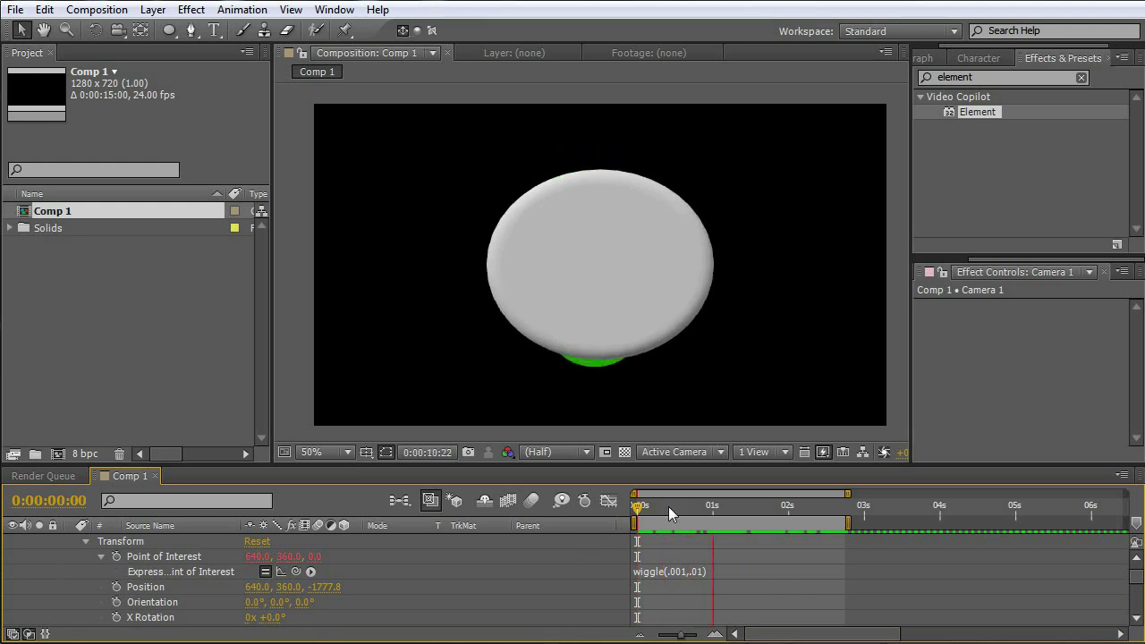
pyautogui.press('space')
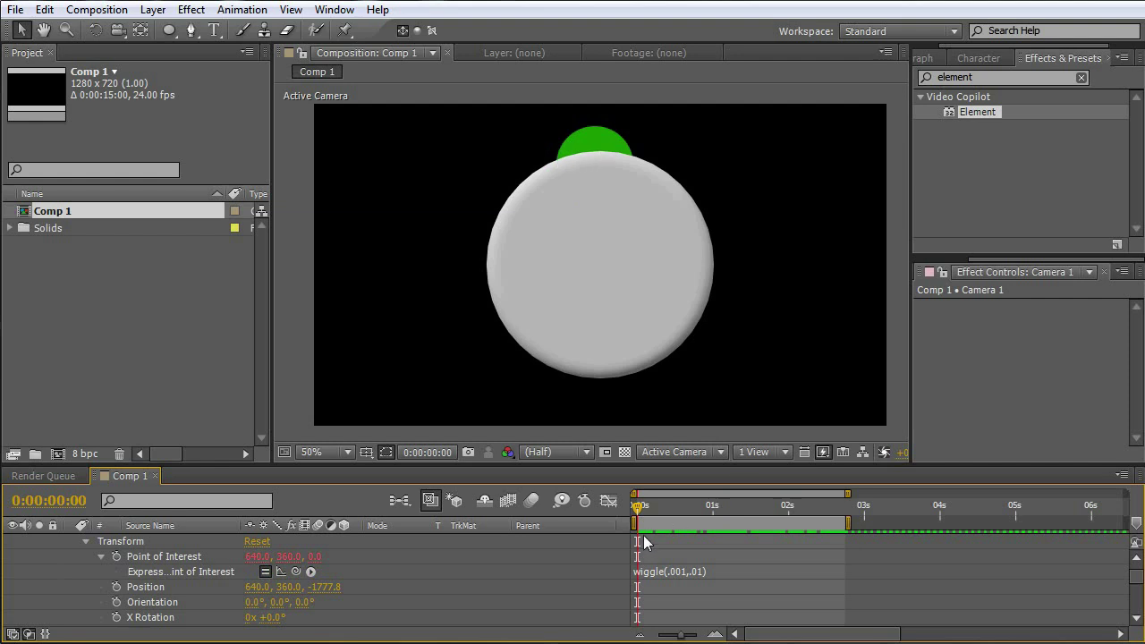
pyautogui.moveTo(639, 508); pyautogui.dragTo(735, 517)
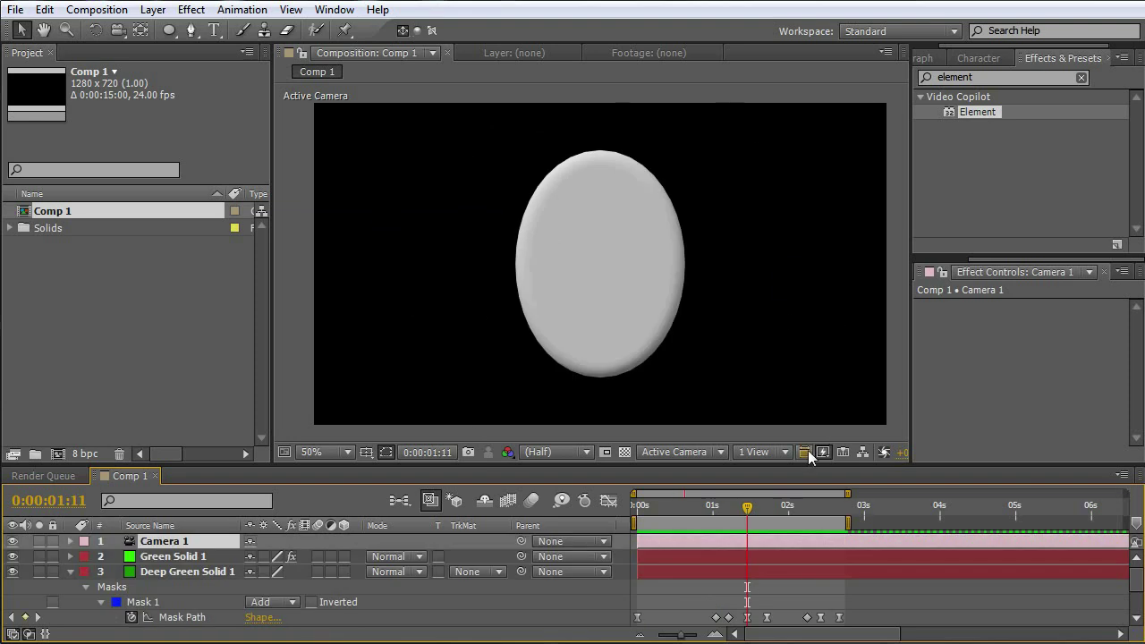
pyautogui.moveTo(747, 507); pyautogui.dragTo(650, 526)
# Step: Create a new cyan solid layer over the comp
pyautogui.rightClick(706, 119)
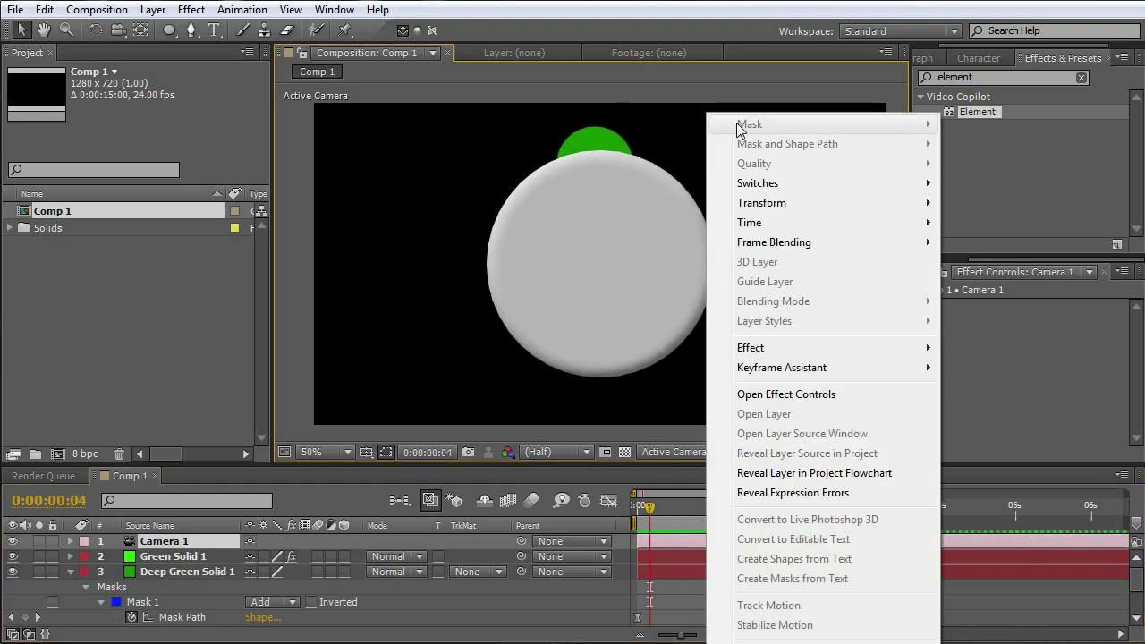
pyautogui.rightClick(545, 85)
pyautogui.moveTo(583, 101)
pyautogui.click(462, 140)
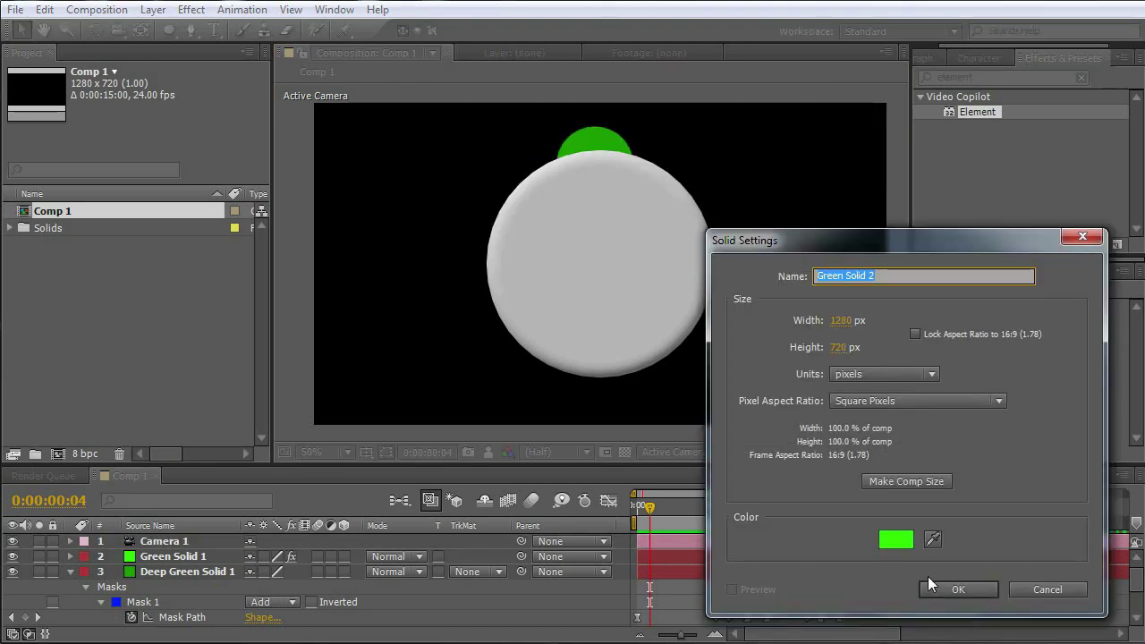
pyautogui.click(909, 546)
pyautogui.click(928, 626)
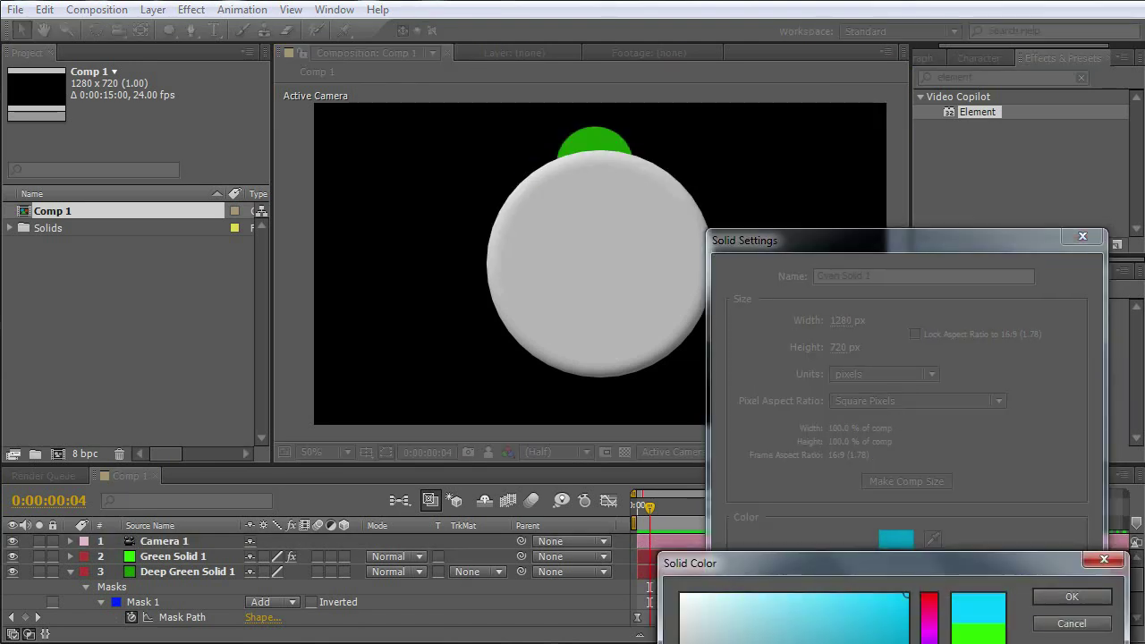
pyautogui.click(1063, 598)
pyautogui.click(952, 589)
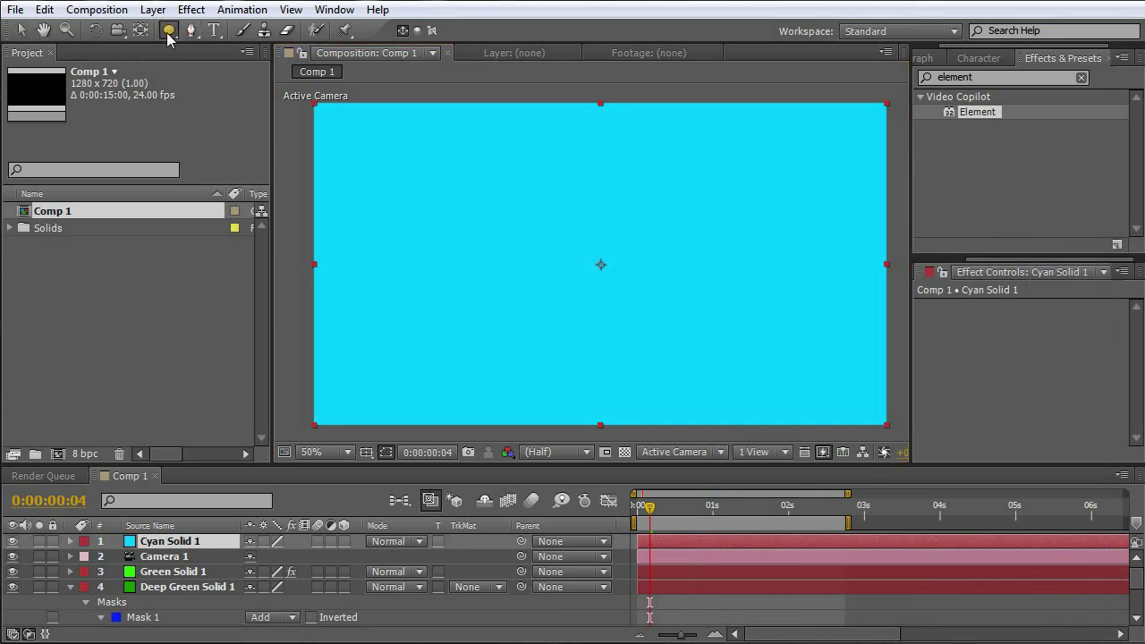
# Step: Lower the cyan solid's opacity to 61% and mask it to a square around the disk
pyautogui.moveTo(168, 29); pyautogui.dragTo(214, 29)
pyautogui.press('t')
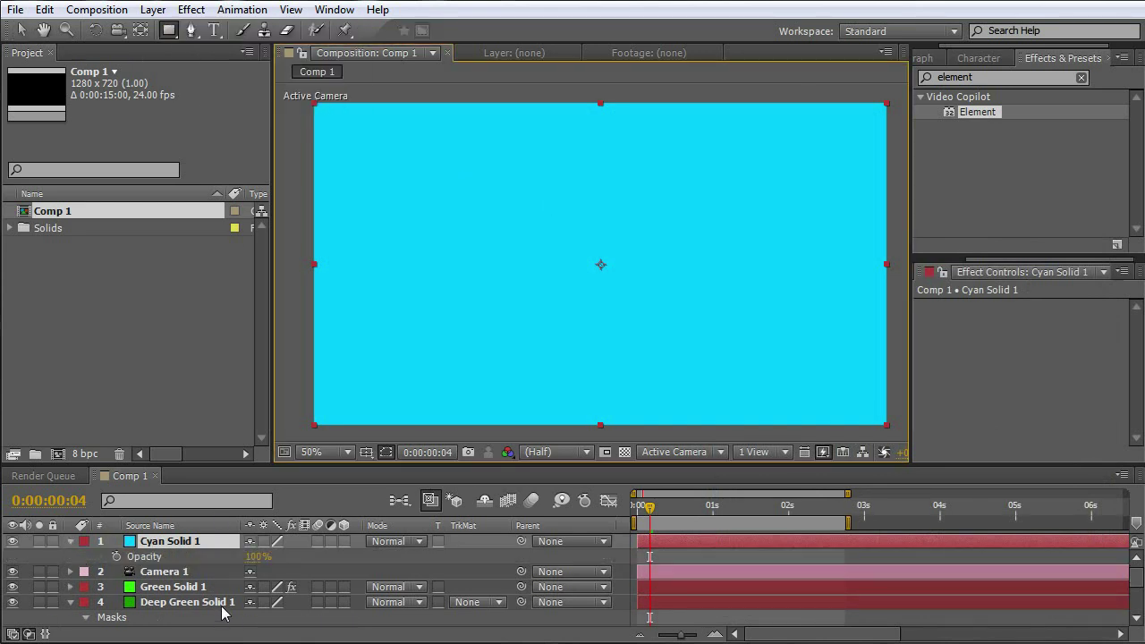
pyautogui.moveTo(256, 557); pyautogui.dragTo(229, 556)
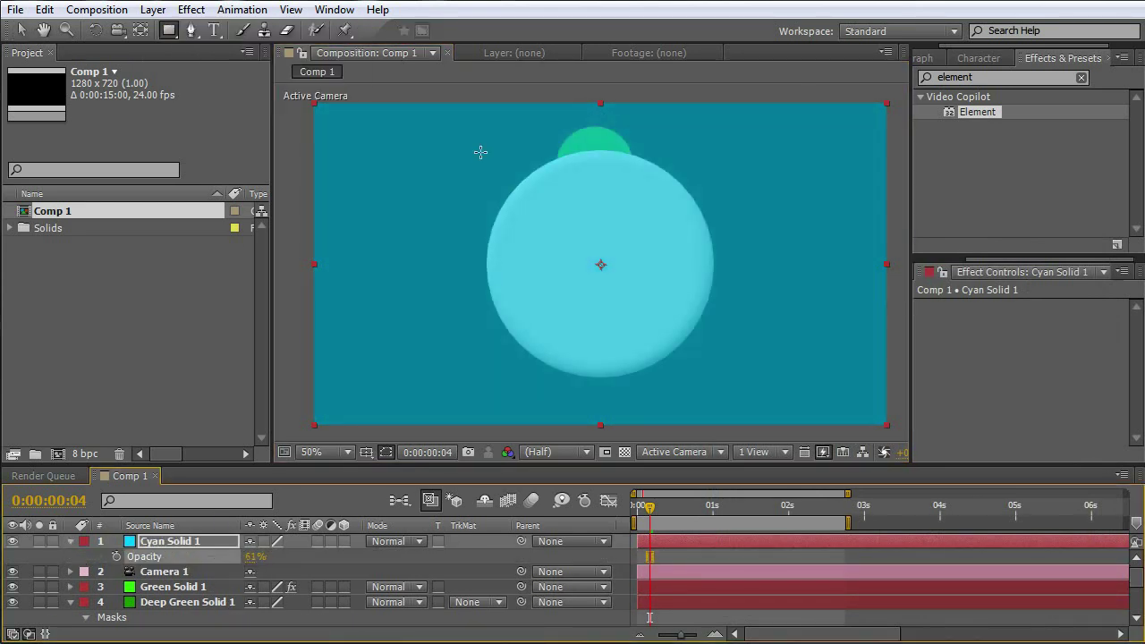
pyautogui.moveTo(484, 153); pyautogui.dragTo(715, 382)
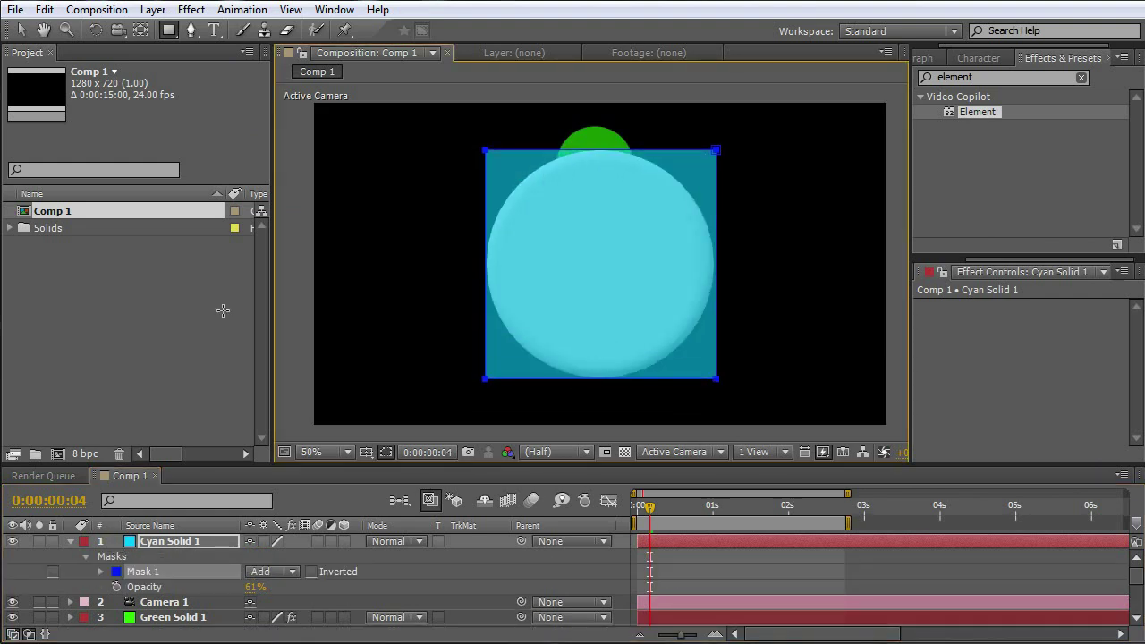
pyautogui.click(22, 30)
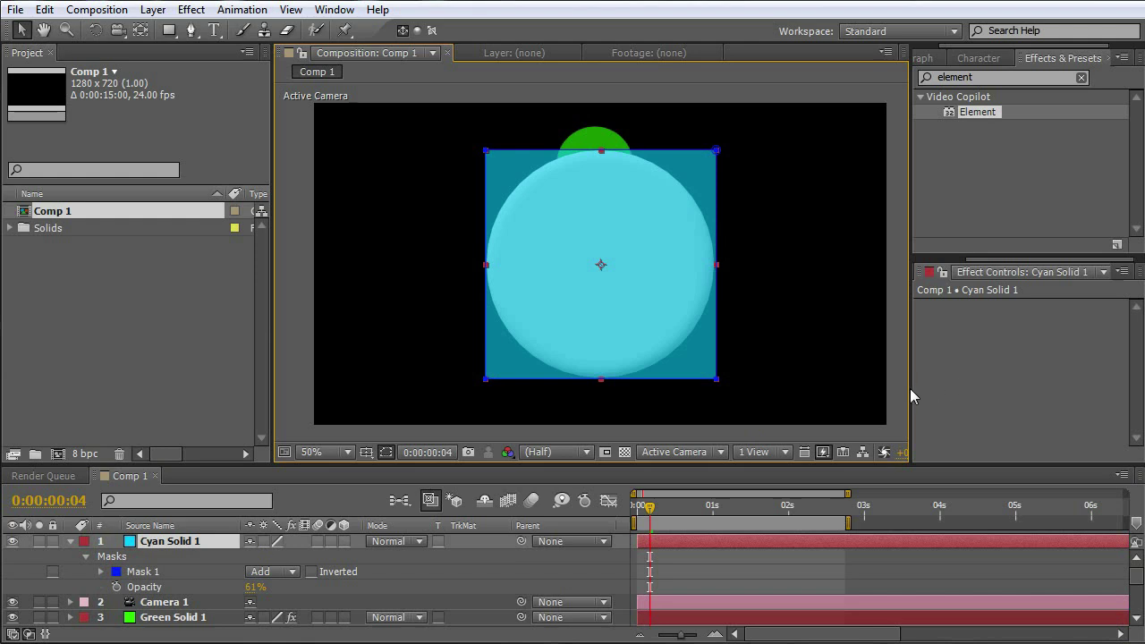
pyautogui.press('F2')
pyautogui.moveTo(649, 513)
pyautogui.mouseDown()
pyautogui.moveTo(617, 514)
pyautogui.moveTo(837, 522)
pyautogui.moveTo(635, 529)
pyautogui.mouseUp()
# Step: Delete the cyan solid and draw two tiny square masks on Deep Green Solid 1 outside the frame
pyautogui.click(213, 538)
pyautogui.press('Delete')
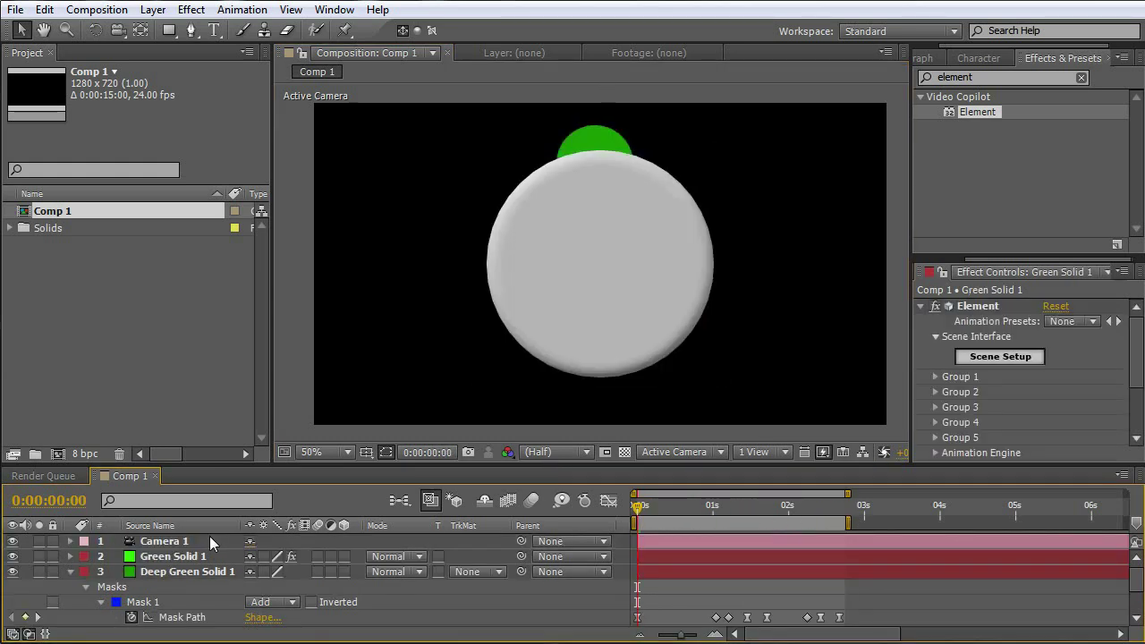
pyautogui.click(162, 571)
pyautogui.scroll(-2, 637, 253)
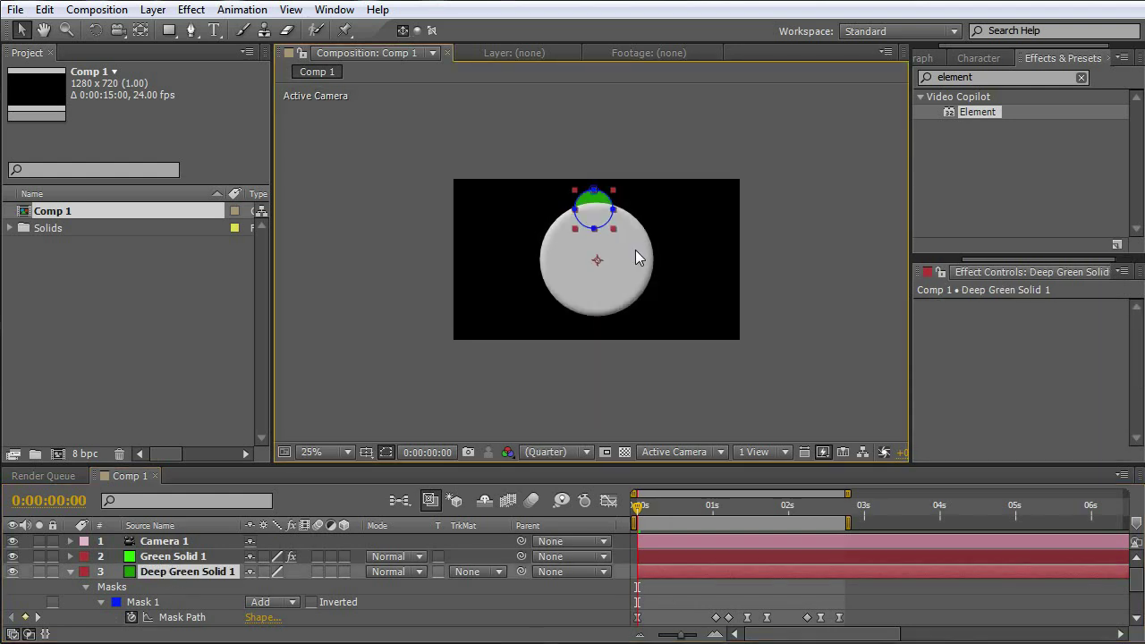
pyautogui.press('q')
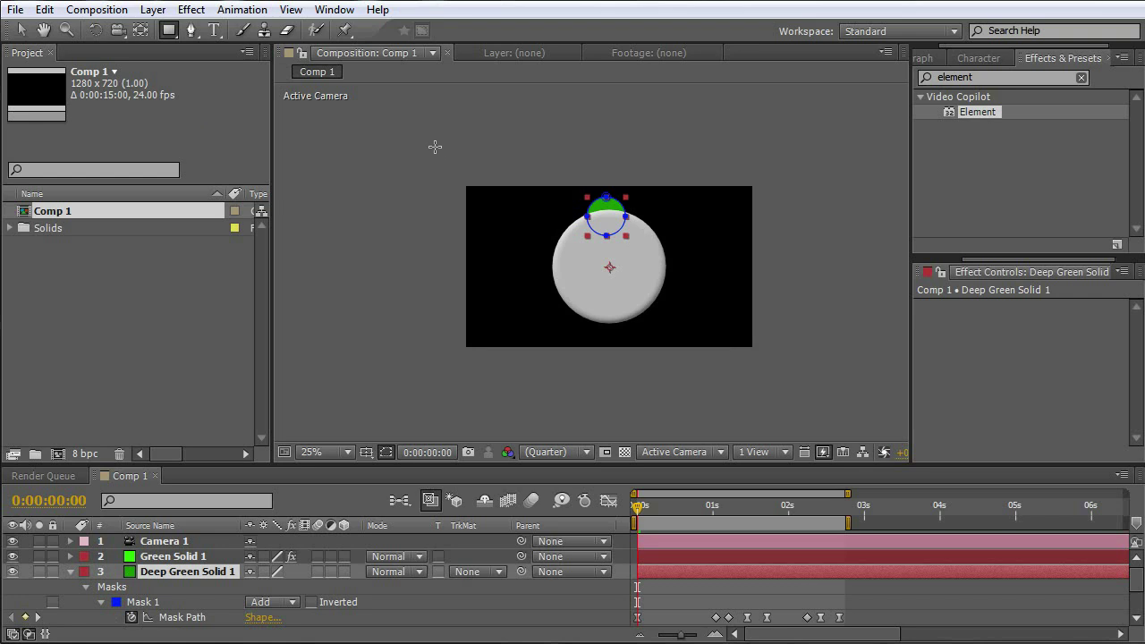
pyautogui.moveTo(421, 145); pyautogui.dragTo(434, 158)
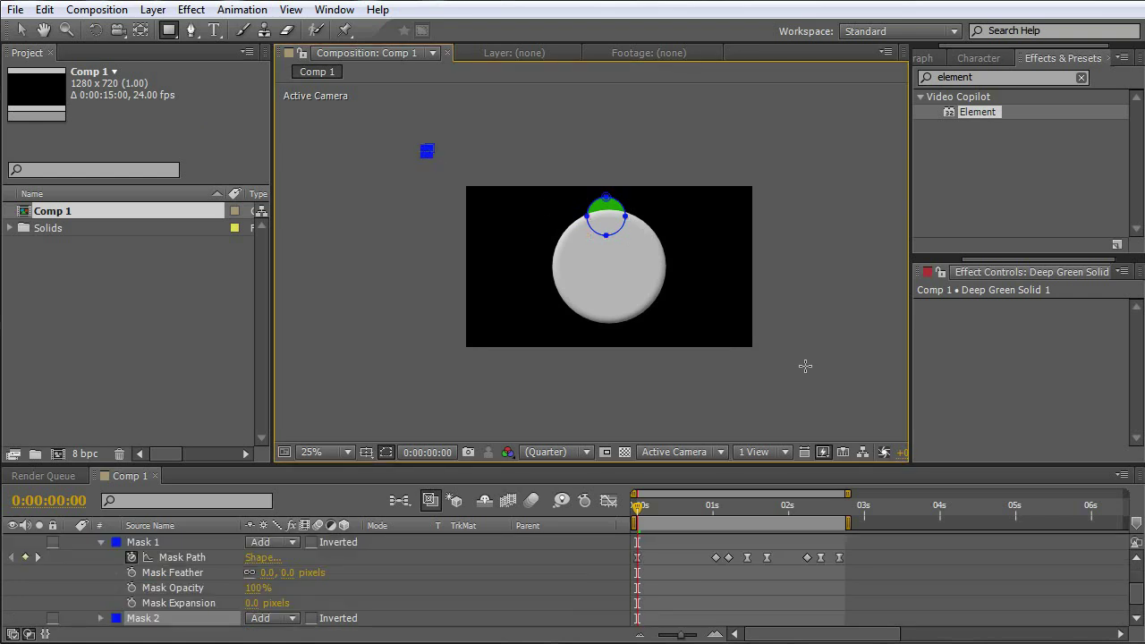
pyautogui.moveTo(803, 363); pyautogui.dragTo(816, 373)
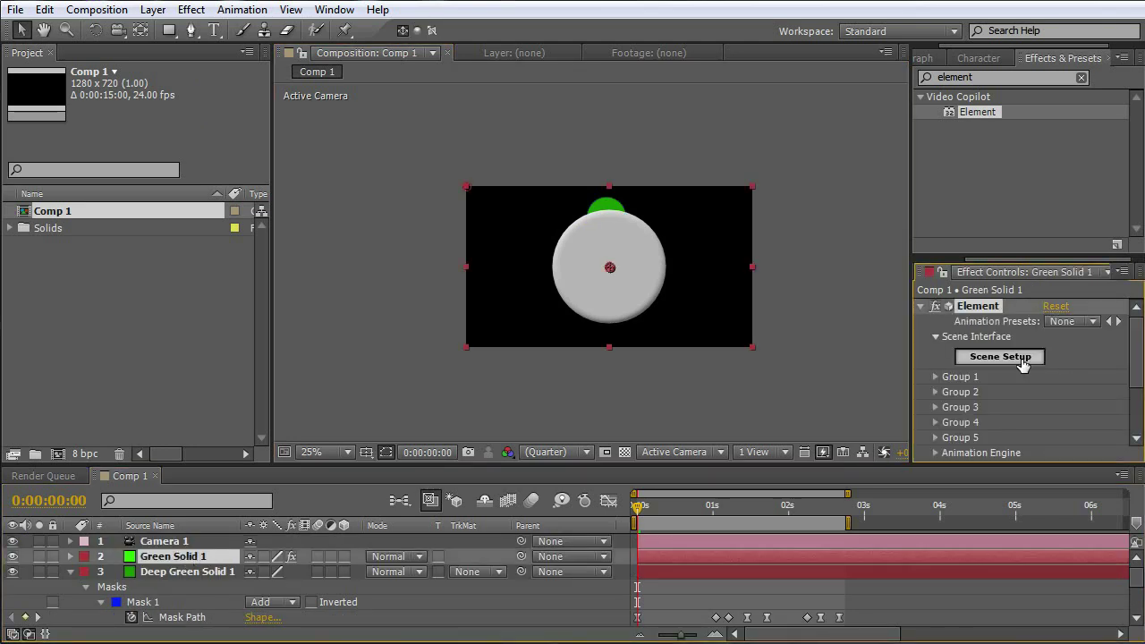
pyautogui.click(1020, 359)
# Step: Lower the Extrusion Model's Bevel Scale to 0.12 and apply the Element scene
pyautogui.moveTo(396, 223); pyautogui.dragTo(391, 200)
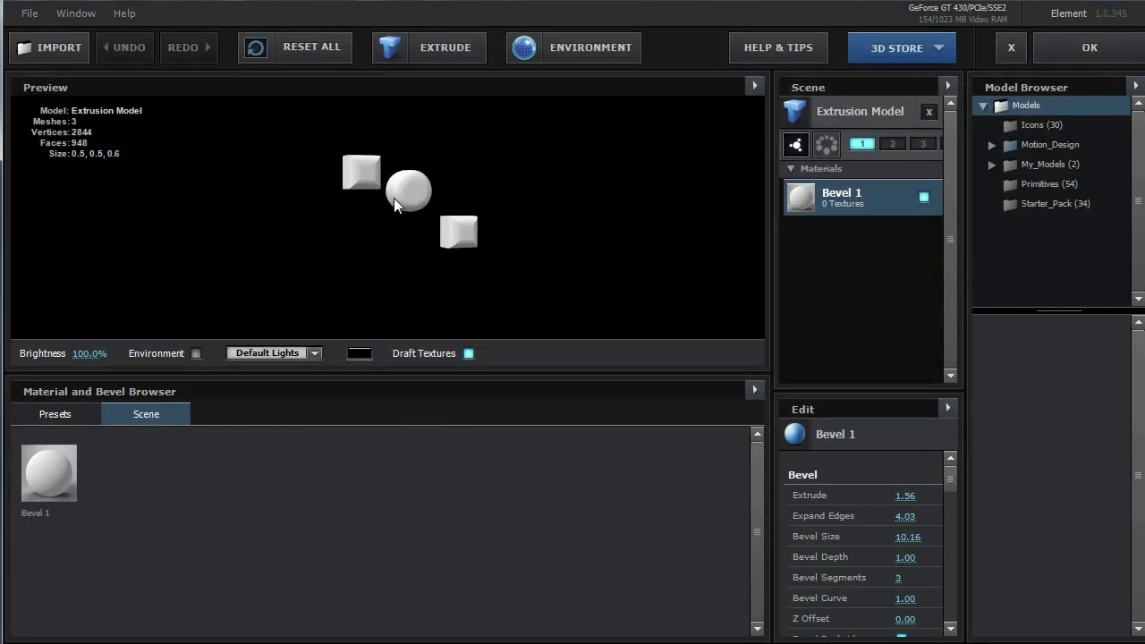
pyautogui.scroll(5, 414, 209)
pyautogui.moveTo(465, 185); pyautogui.dragTo(490, 224)
pyautogui.click(866, 111)
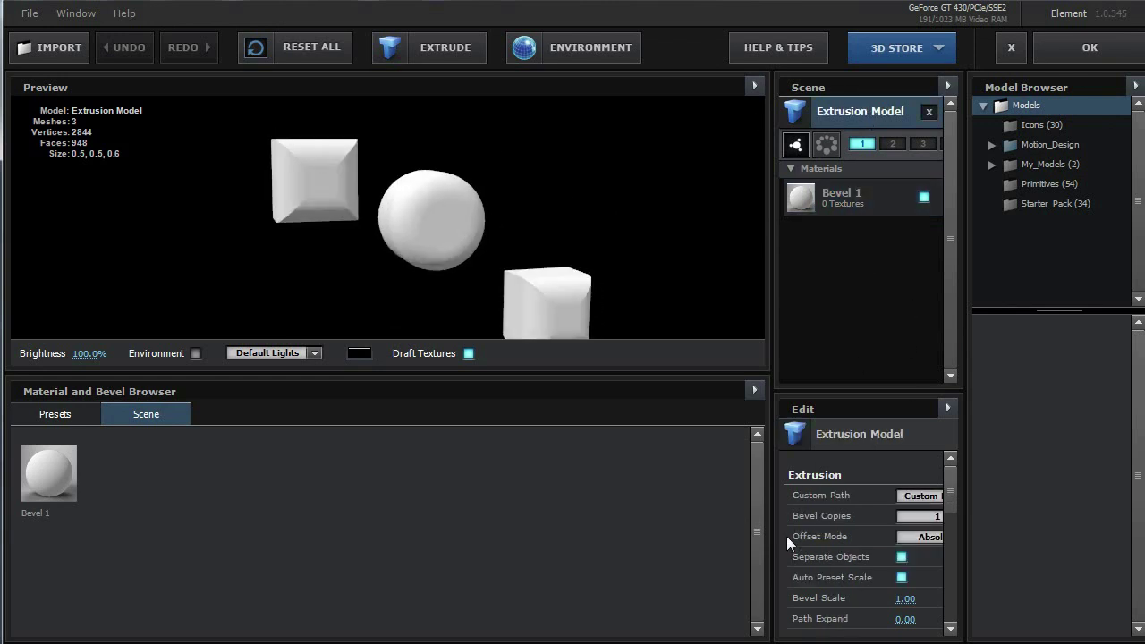
pyautogui.moveTo(900, 597); pyautogui.dragTo(818, 597)
pyautogui.moveTo(402, 131); pyautogui.dragTo(449, 204)
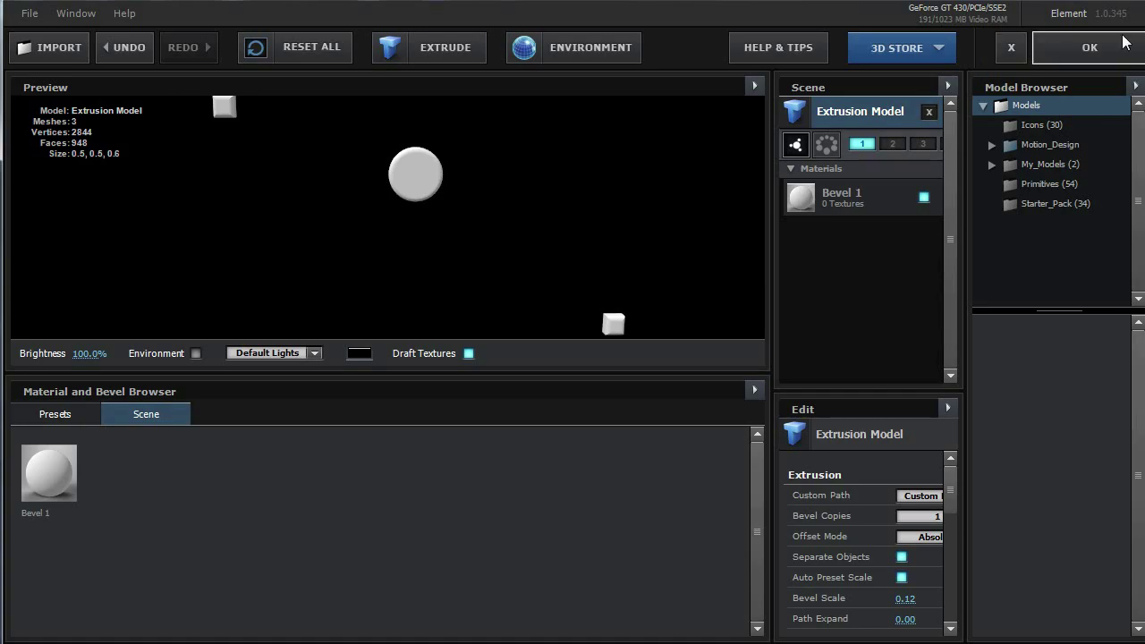
pyautogui.click(1102, 51)
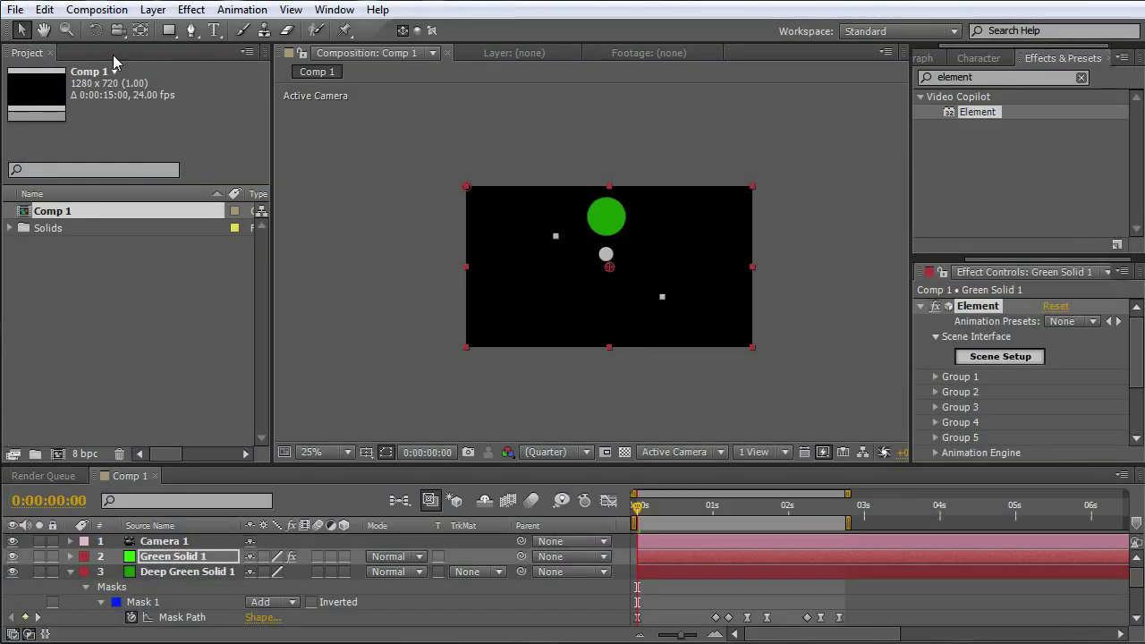
# Step: Orbit the camera with the Unified Camera tool to reframe the disc, then RAM-preview the animation
pyautogui.click(117, 30)
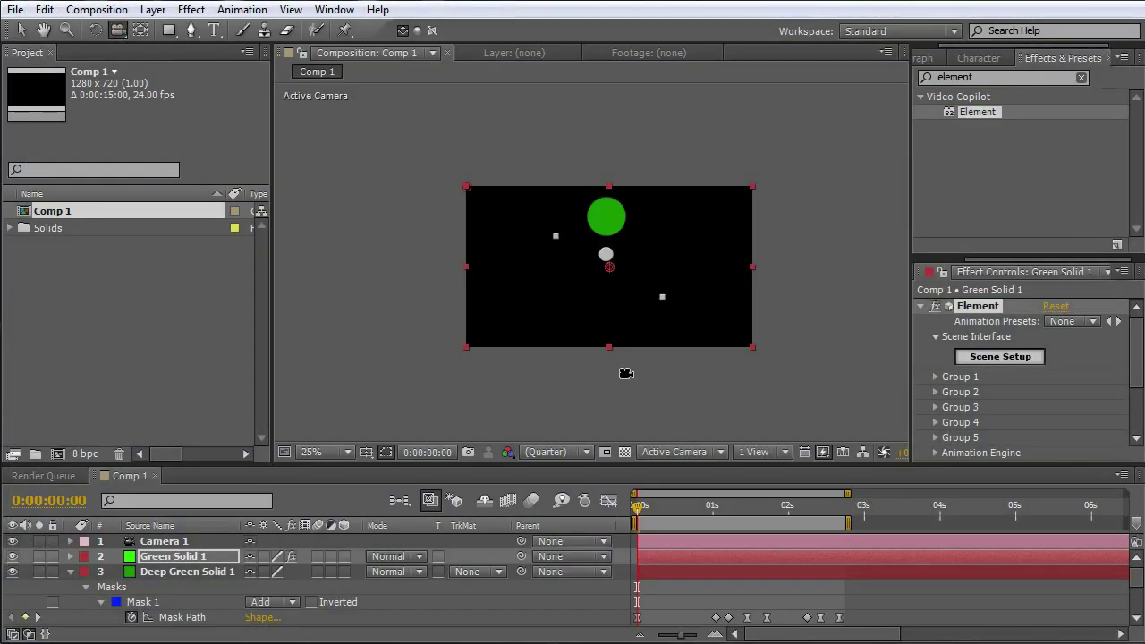
pyautogui.moveTo(612, 391); pyautogui.dragTo(631, 280)
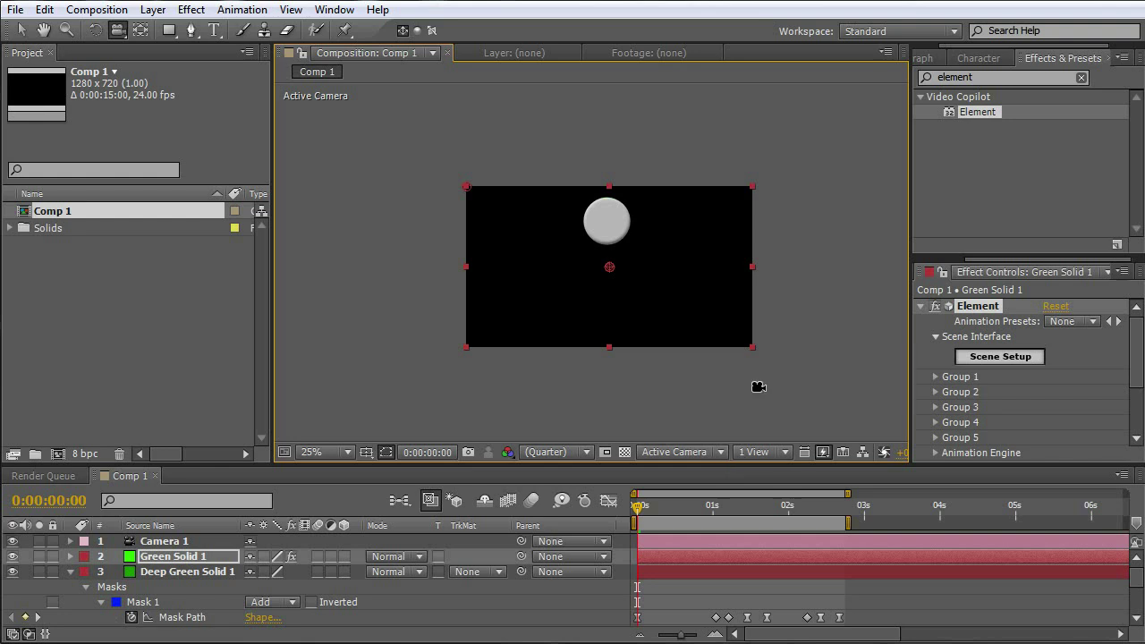
pyautogui.press('KP_0')
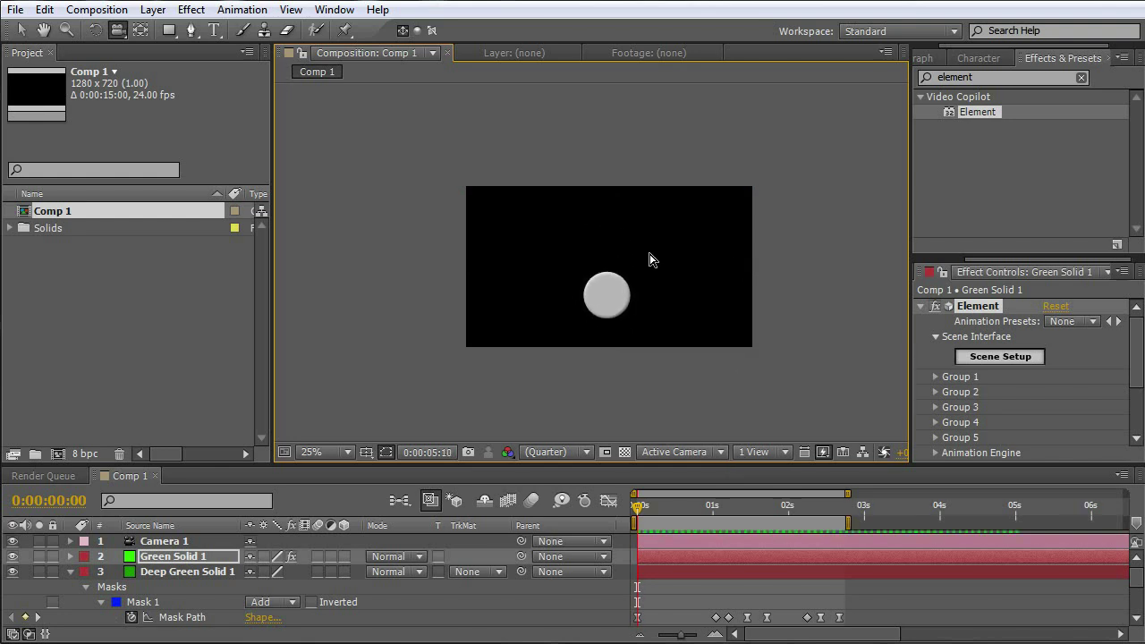
pyautogui.click(657, 502)
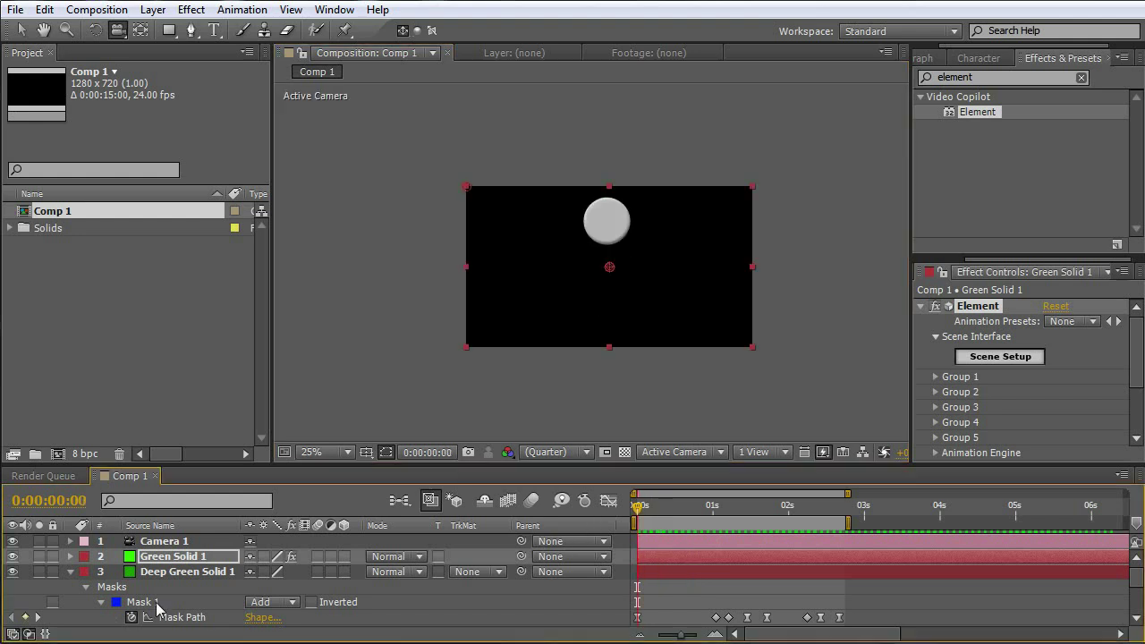
# Step: Enable Camera 1 Position keyframes and orbit the camera at 0:00:02:17
pyautogui.click(70, 541)
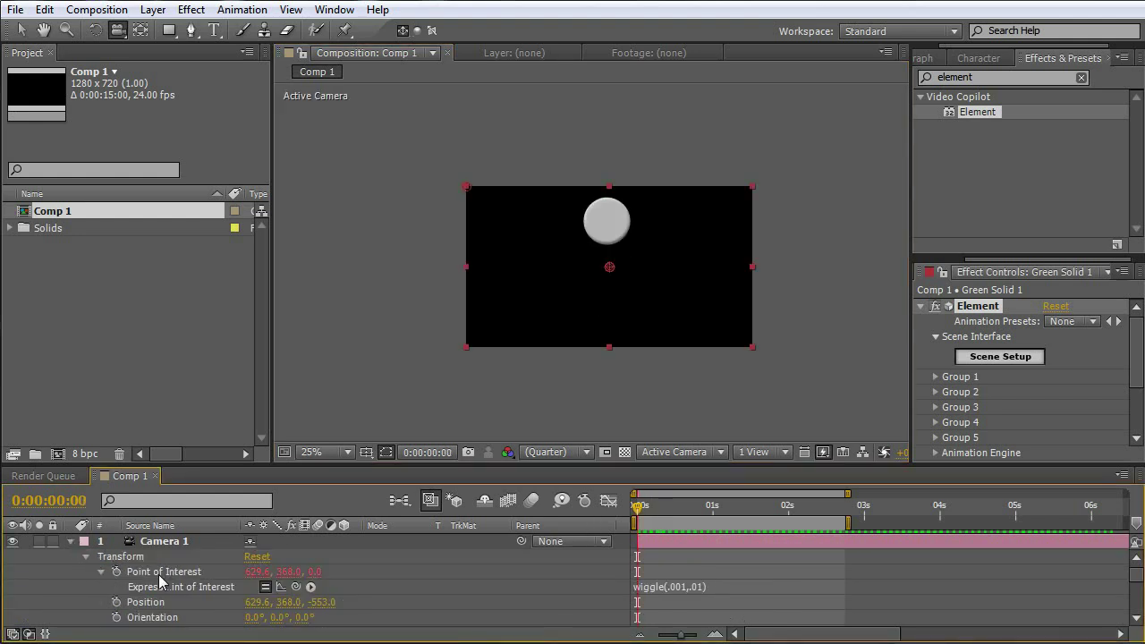
pyautogui.scroll(-2, 159, 582)
pyautogui.scroll(2, 135, 589)
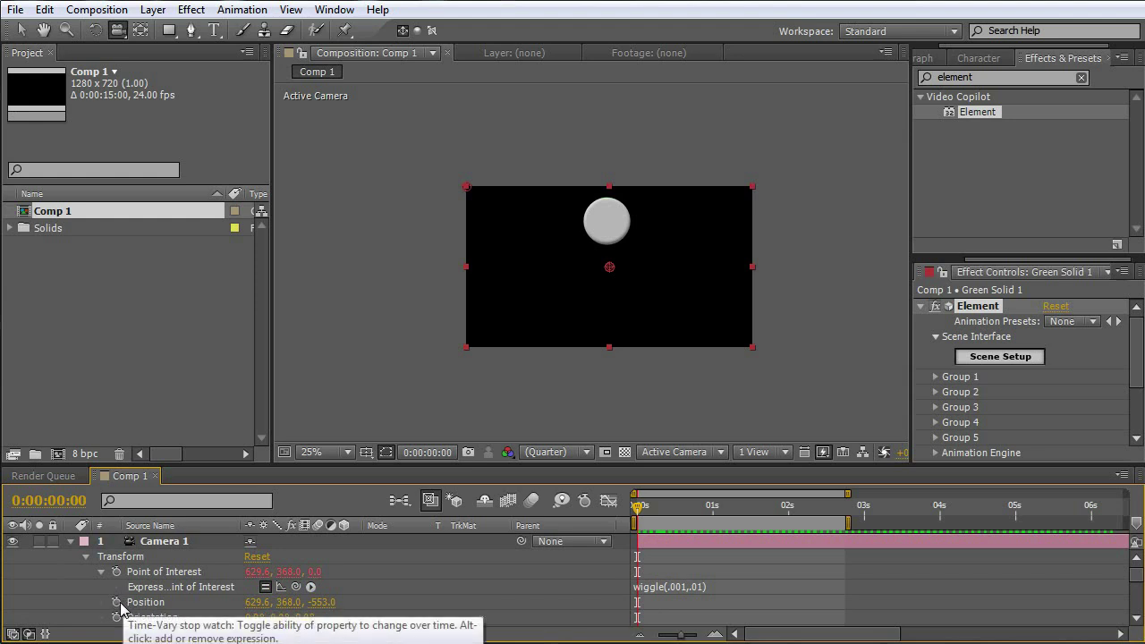
pyautogui.click(117, 603)
pyautogui.click(843, 507)
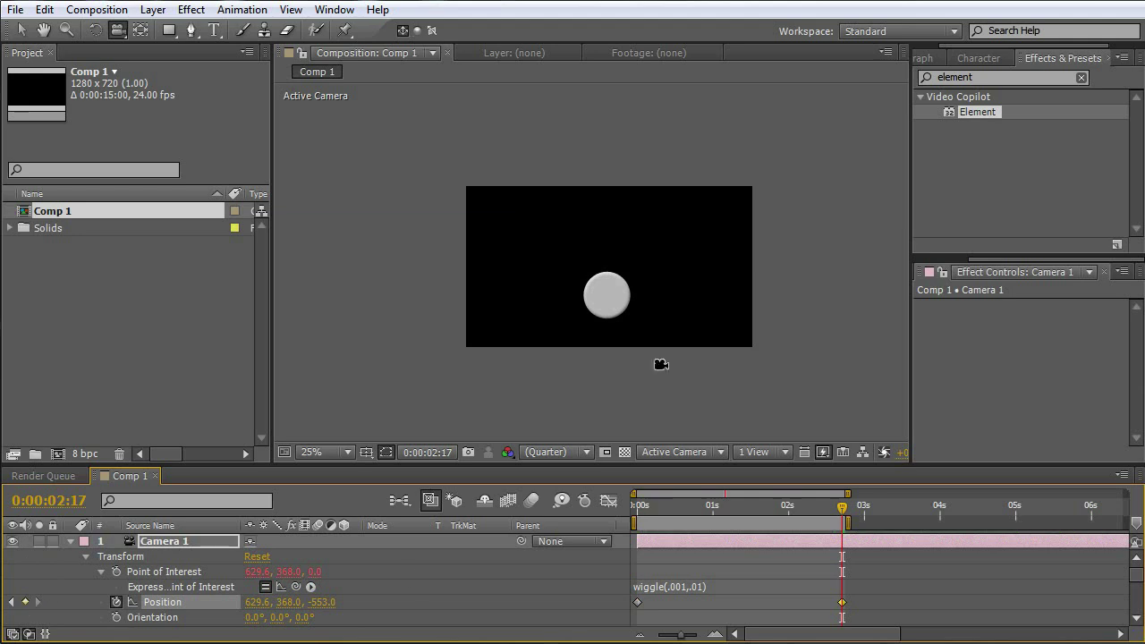
pyautogui.moveTo(626, 286); pyautogui.dragTo(585, 281)
# Step: Reposition the camera for the opening keyframe at 0:00 and preview the sweep
pyautogui.moveTo(848, 511); pyautogui.dragTo(632, 527)
pyautogui.moveTo(620, 279); pyautogui.dragTo(634, 280)
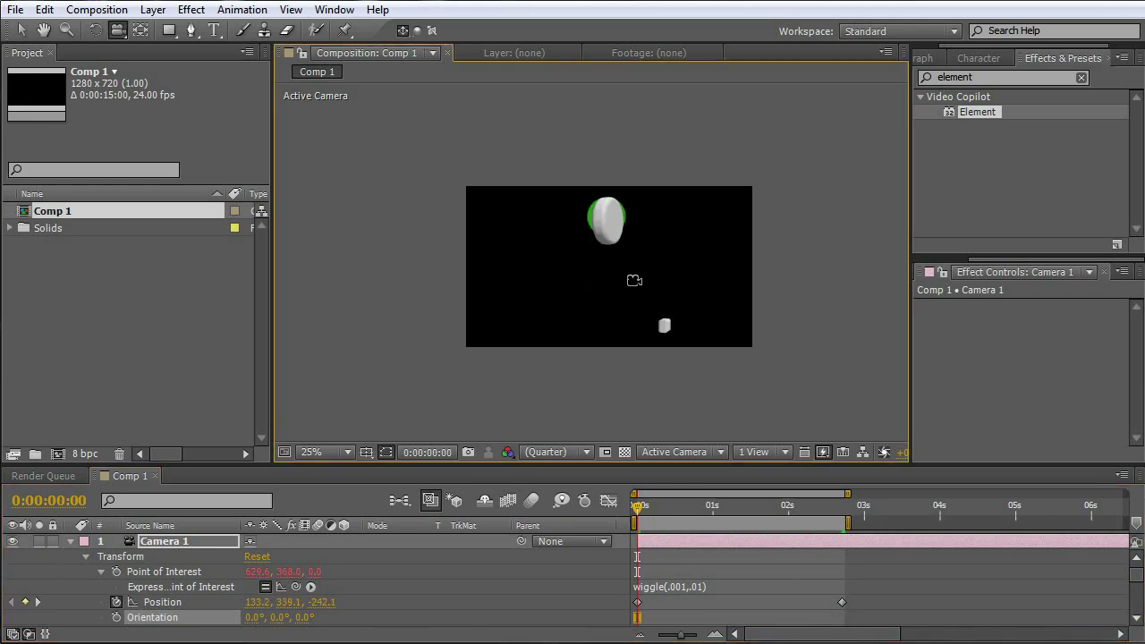
pyautogui.press('space')
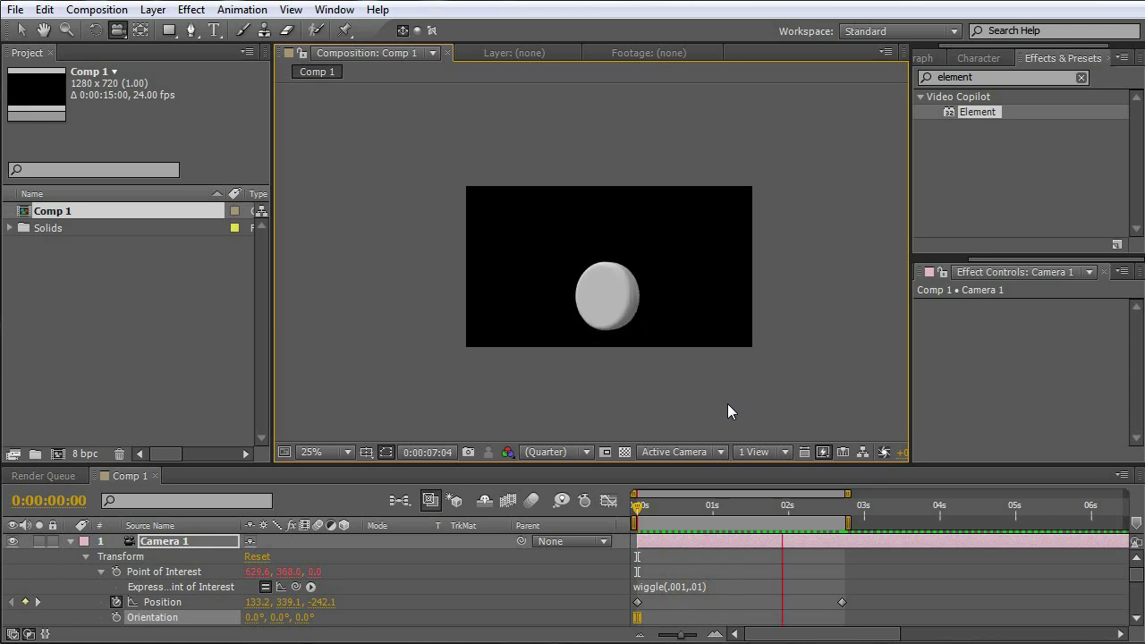
pyautogui.click(734, 510)
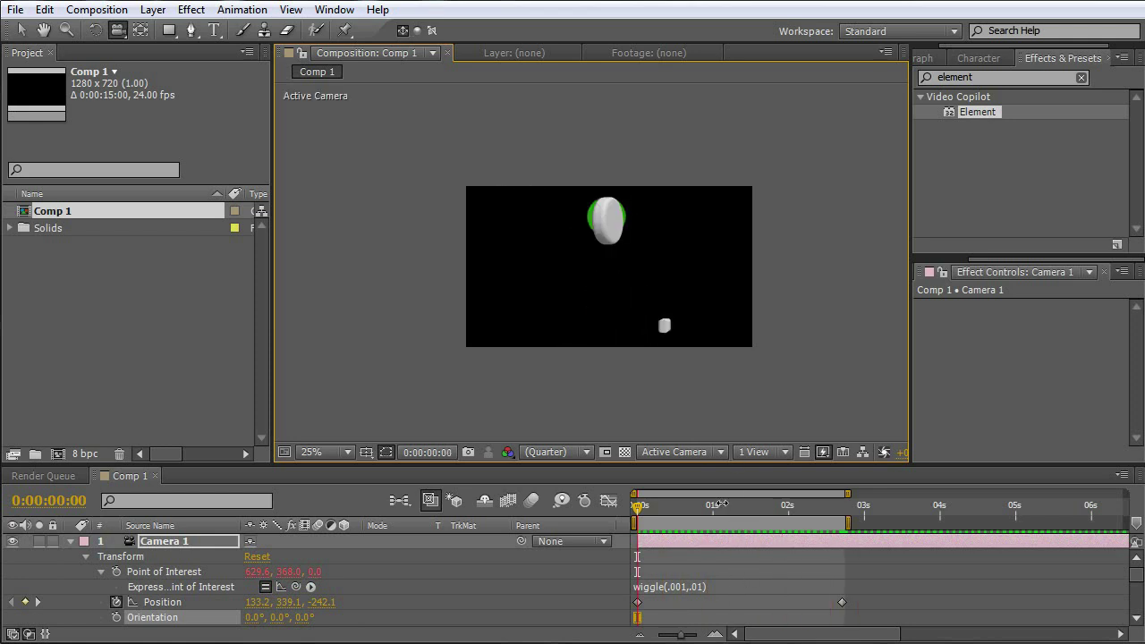
pyautogui.click(728, 509)
# Step: Show Top and Active Camera views side by side and pull Bezier handles to arc the camera path
pyautogui.click(756, 452)
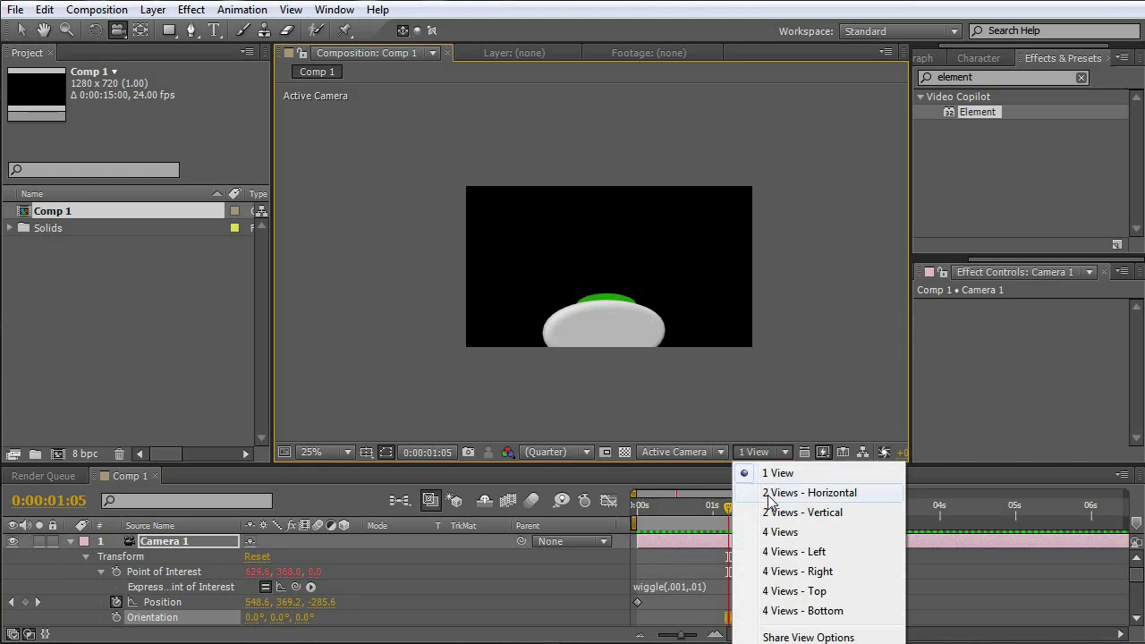
pyautogui.click(766, 501)
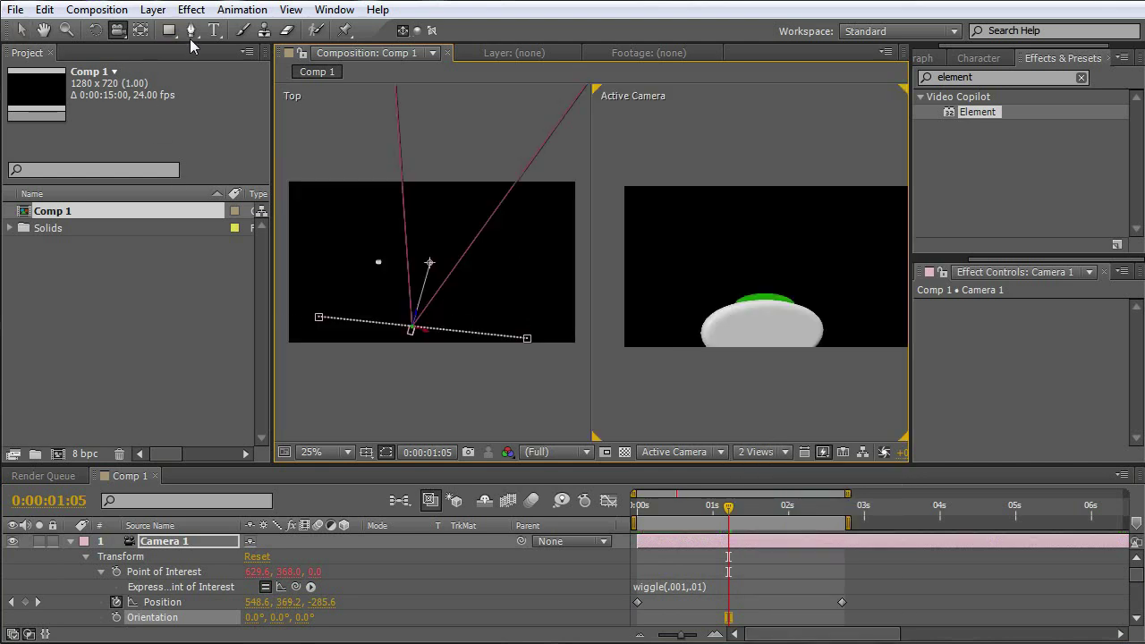
pyautogui.moveTo(190, 29); pyautogui.dragTo(243, 92)
pyautogui.moveTo(319, 317); pyautogui.dragTo(343, 413)
pyautogui.moveTo(492, 340); pyautogui.dragTo(505, 397)
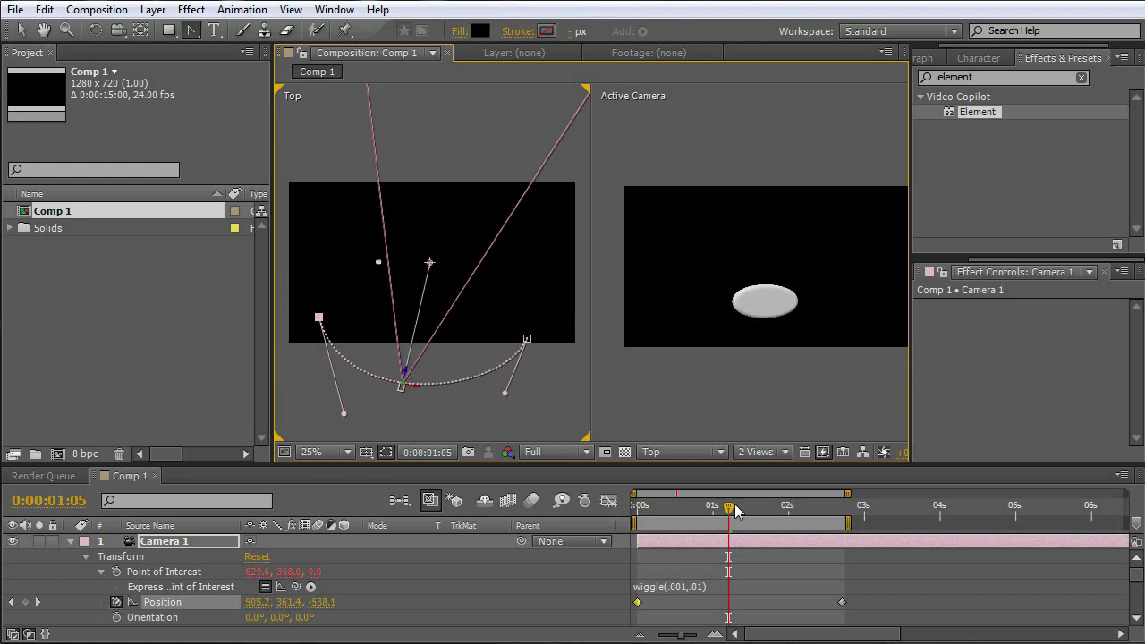
pyautogui.moveTo(736, 511); pyautogui.dragTo(601, 535)
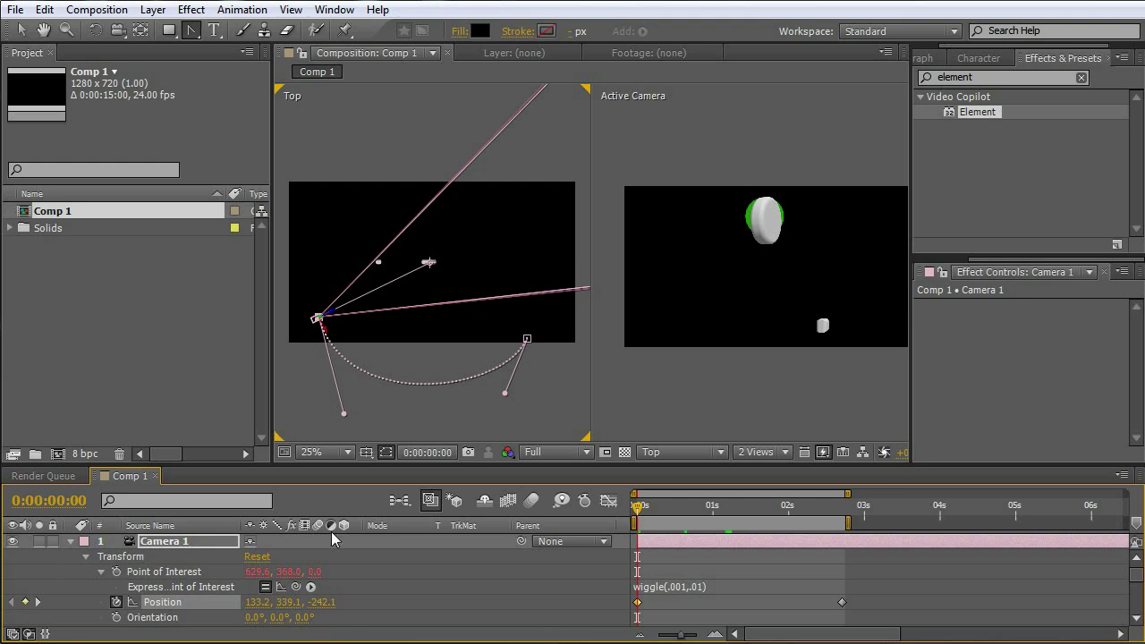
pyautogui.click(366, 553)
pyautogui.scroll(-5, 371, 565)
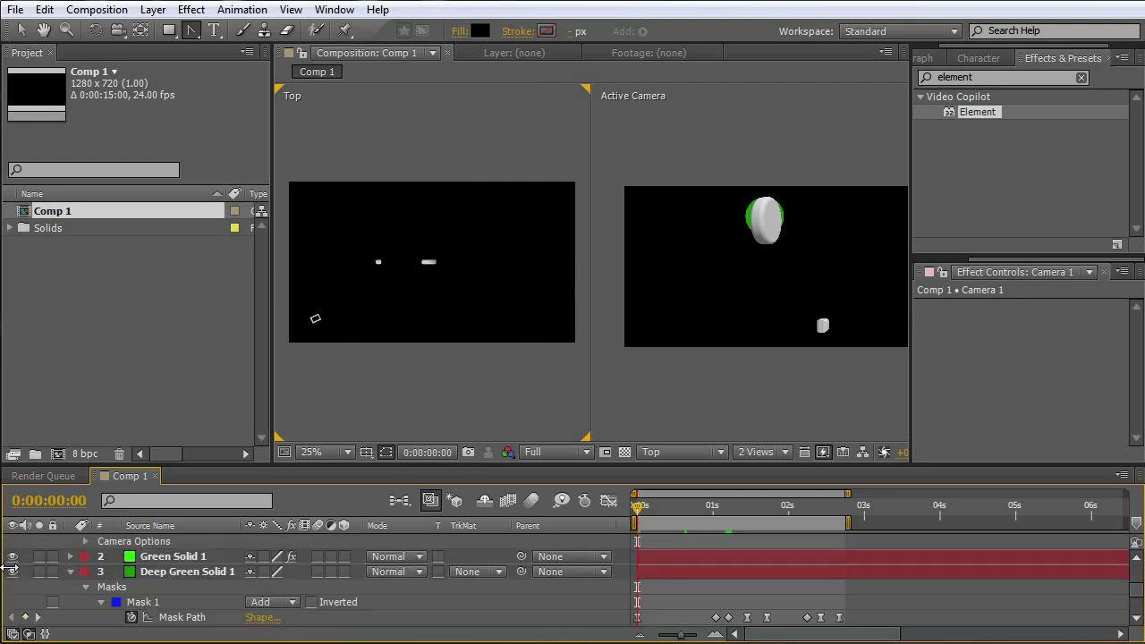
# Step: Hide the Deep Green Solid layer and return to a single viewer at 50% zoom
pyautogui.click(12, 571)
pyautogui.click(762, 452)
pyautogui.click(752, 469)
pyautogui.scroll(1, 748, 404)
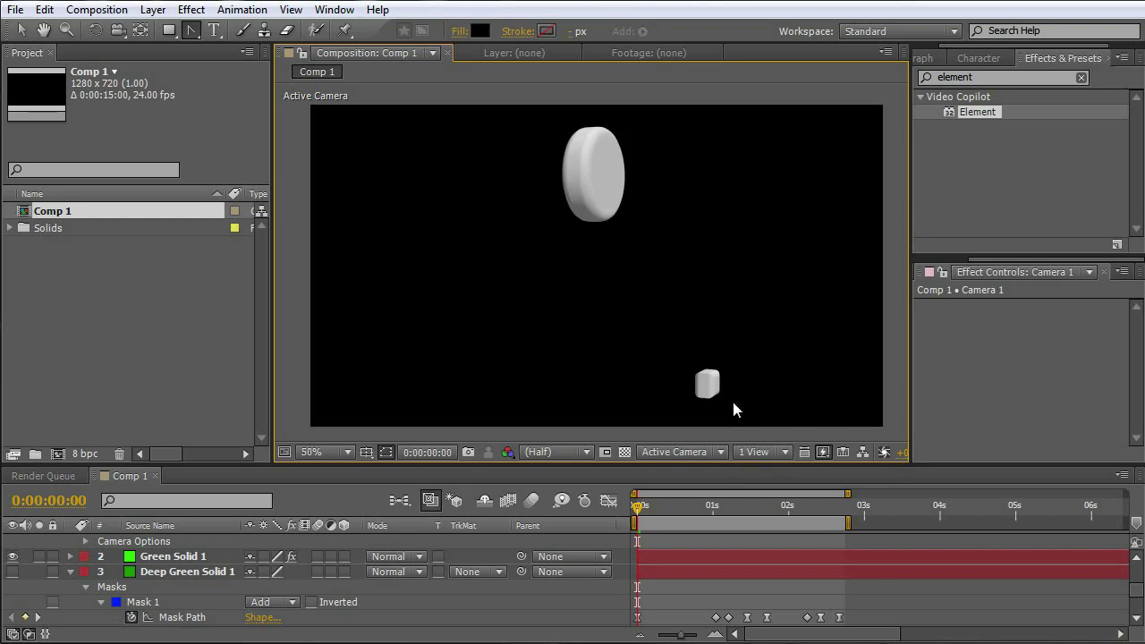
pyautogui.moveTo(732, 398); pyautogui.dragTo(748, 405)
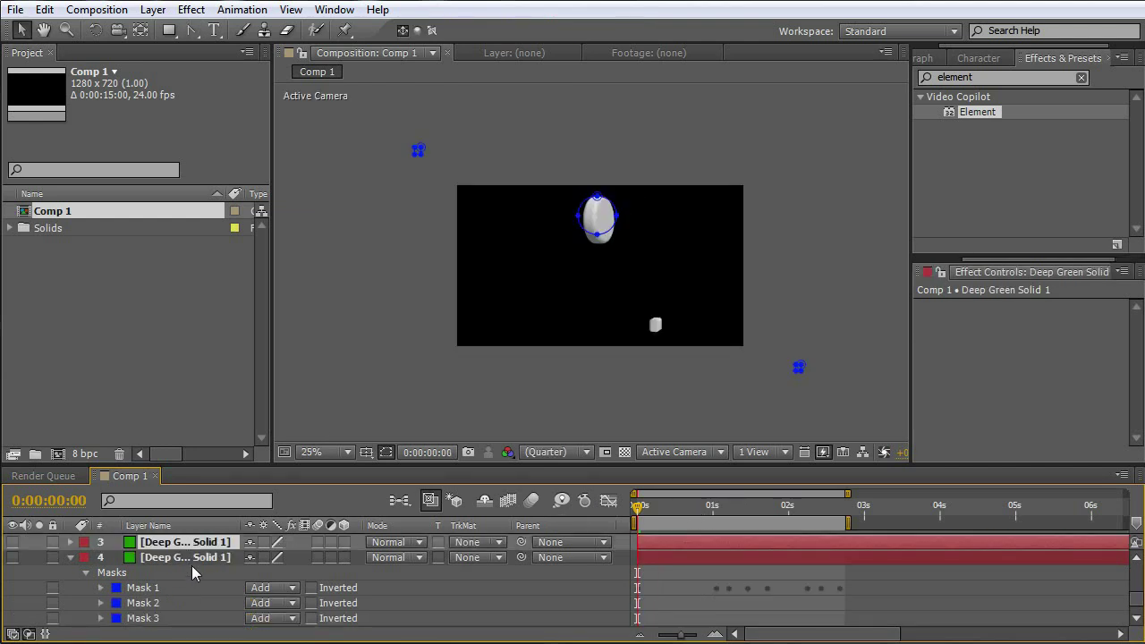
# Step: Reveal layer 3's masks and rename the layer to knockout
pyautogui.click(191, 548)
pyautogui.scroll(3, 192, 555)
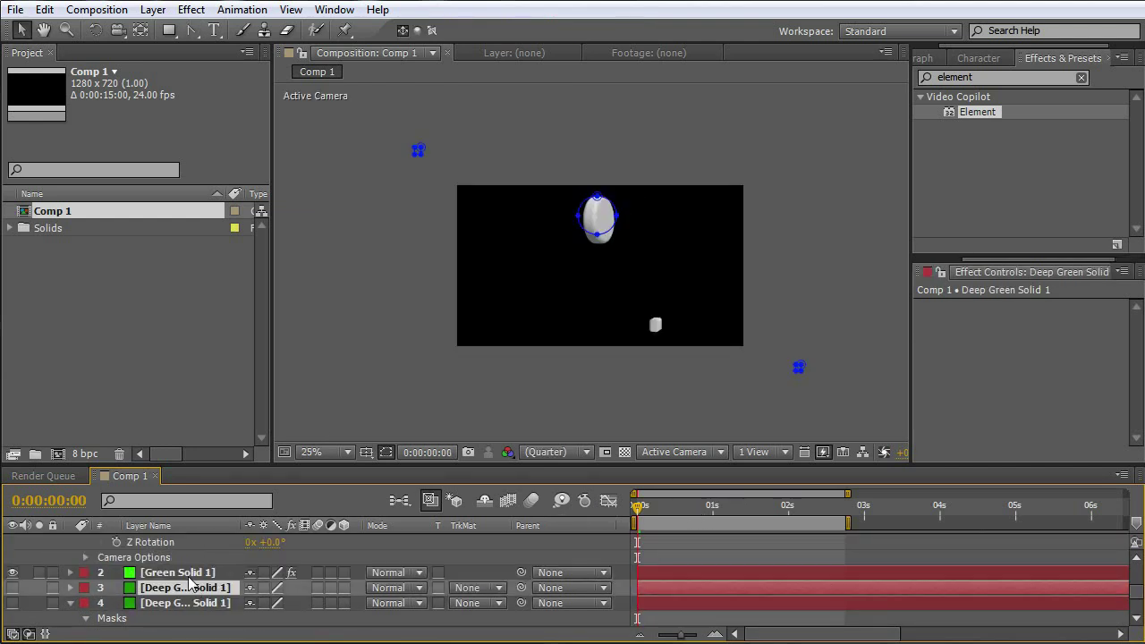
pyautogui.press('m')
pyautogui.scroll(-2, 191, 582)
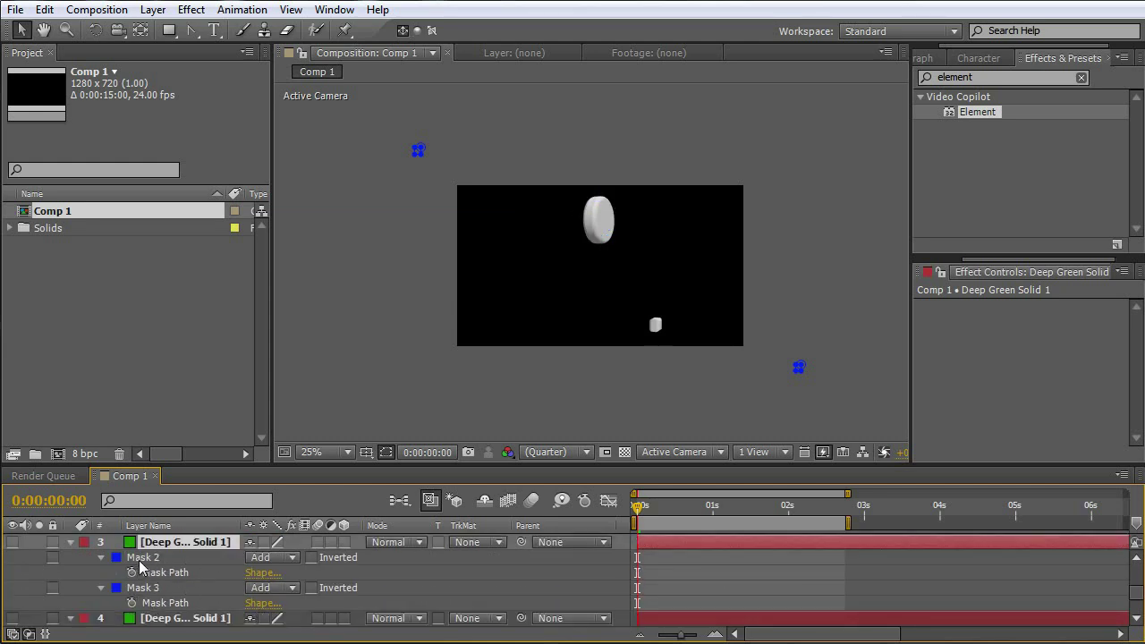
pyautogui.press('Return')
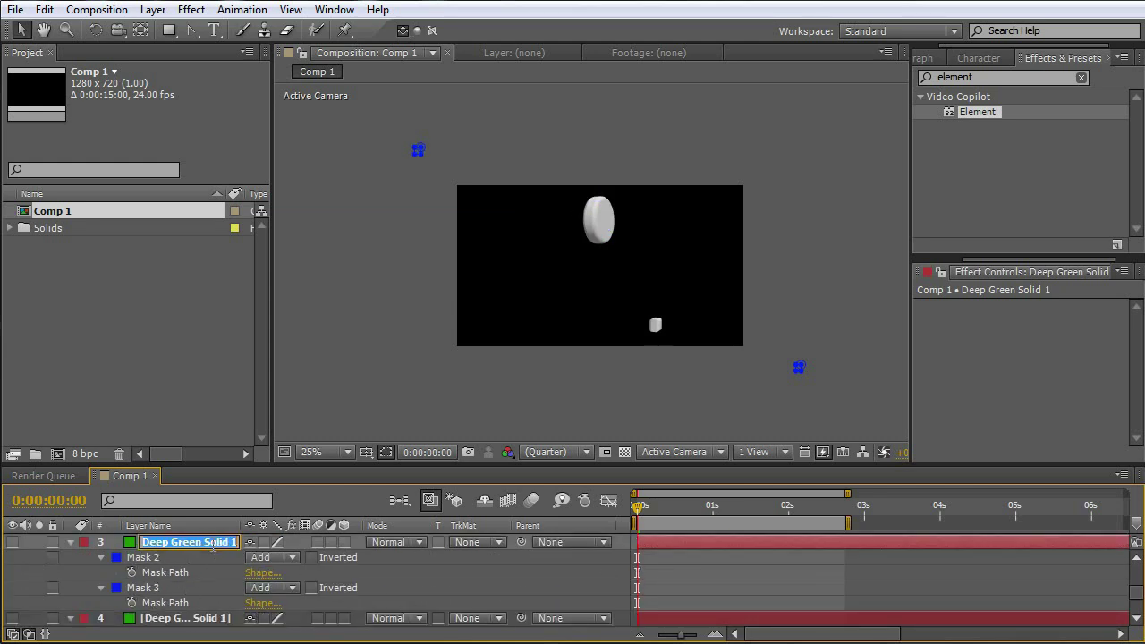
pyautogui.write('knockout')
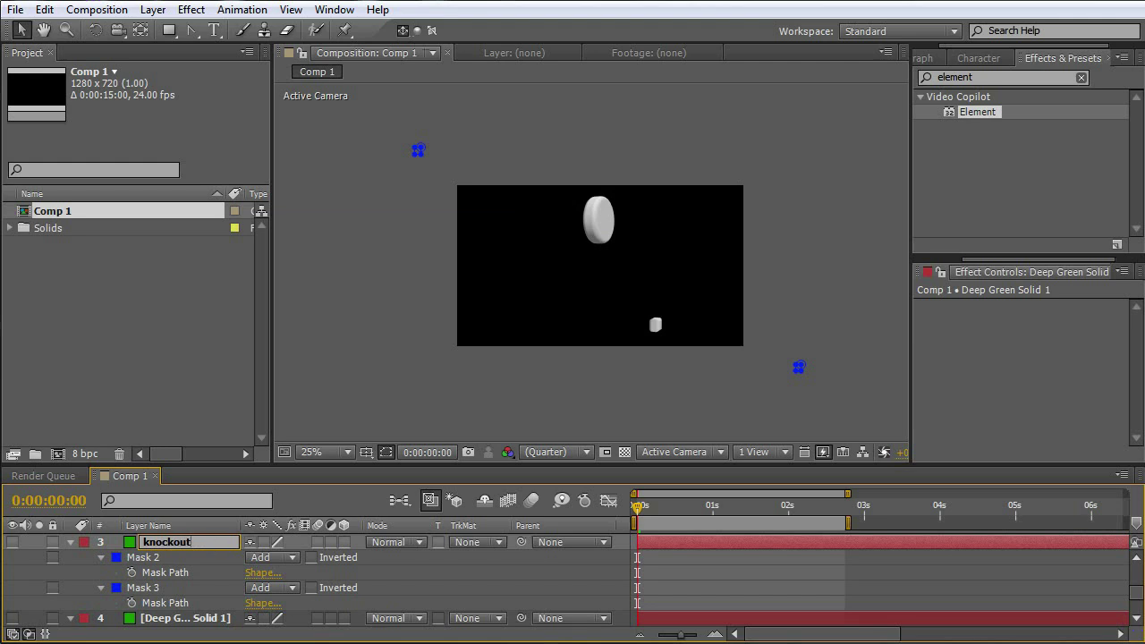
pyautogui.click(206, 558)
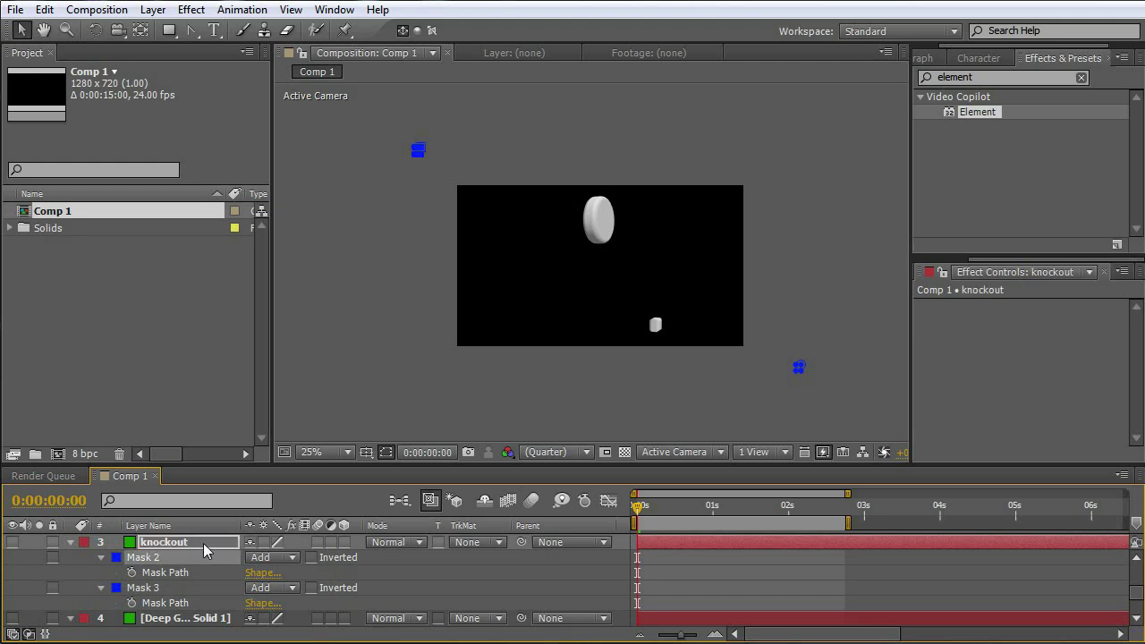
# Step: On Green Solid 1's Element effect, set Custom Layers Path Layer 2 to knockout
pyautogui.scroll(6, 695, 590)
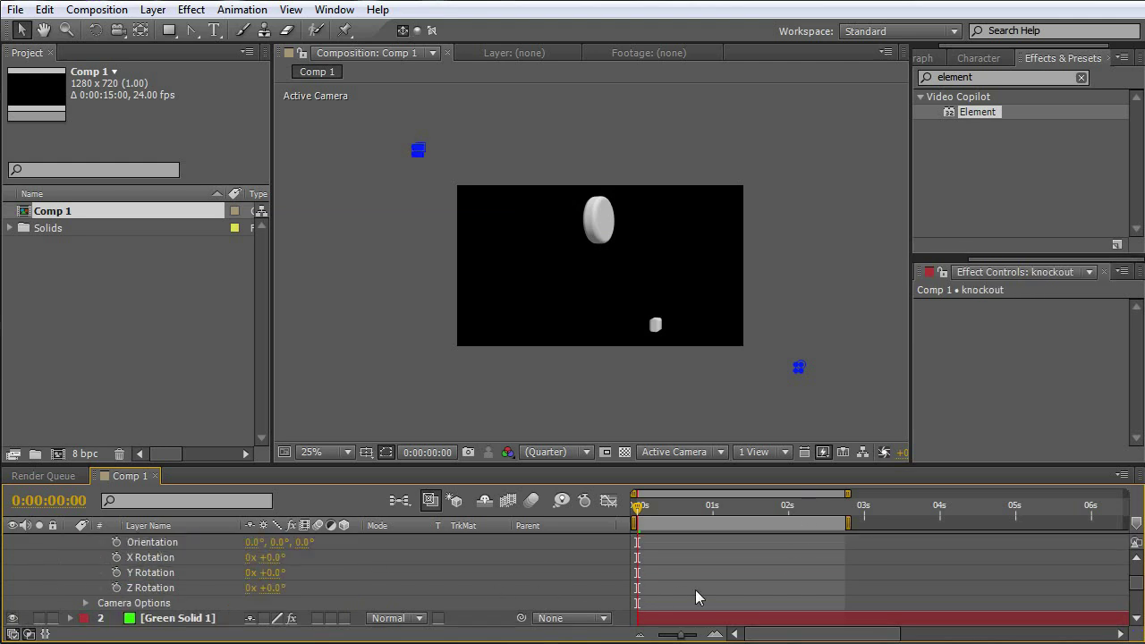
pyautogui.scroll(-5, 154, 556)
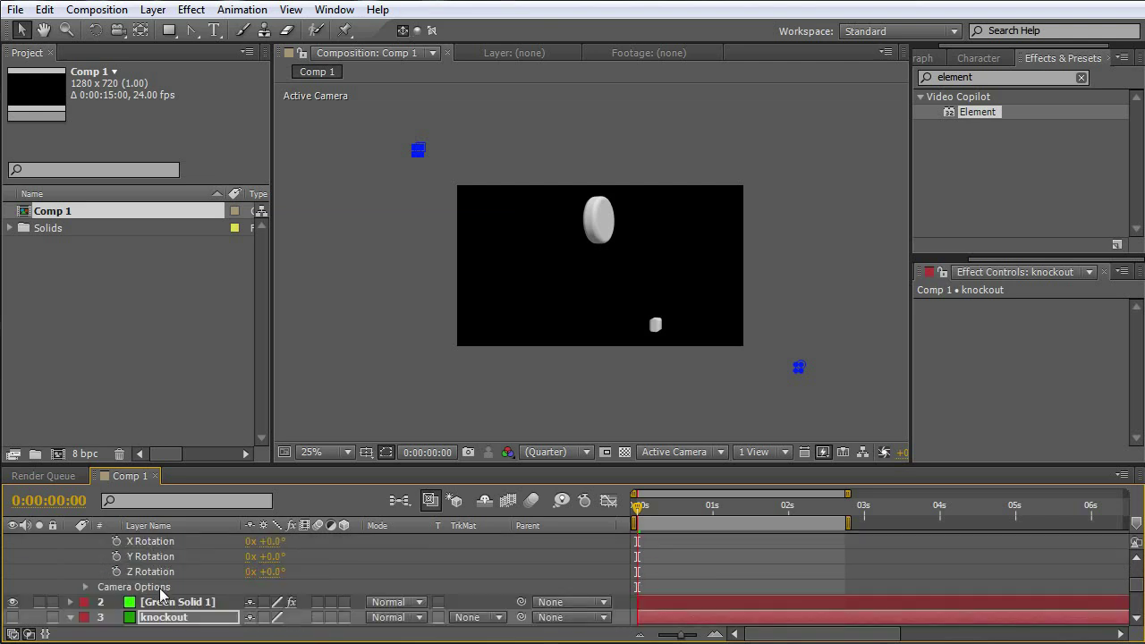
pyautogui.click(178, 604)
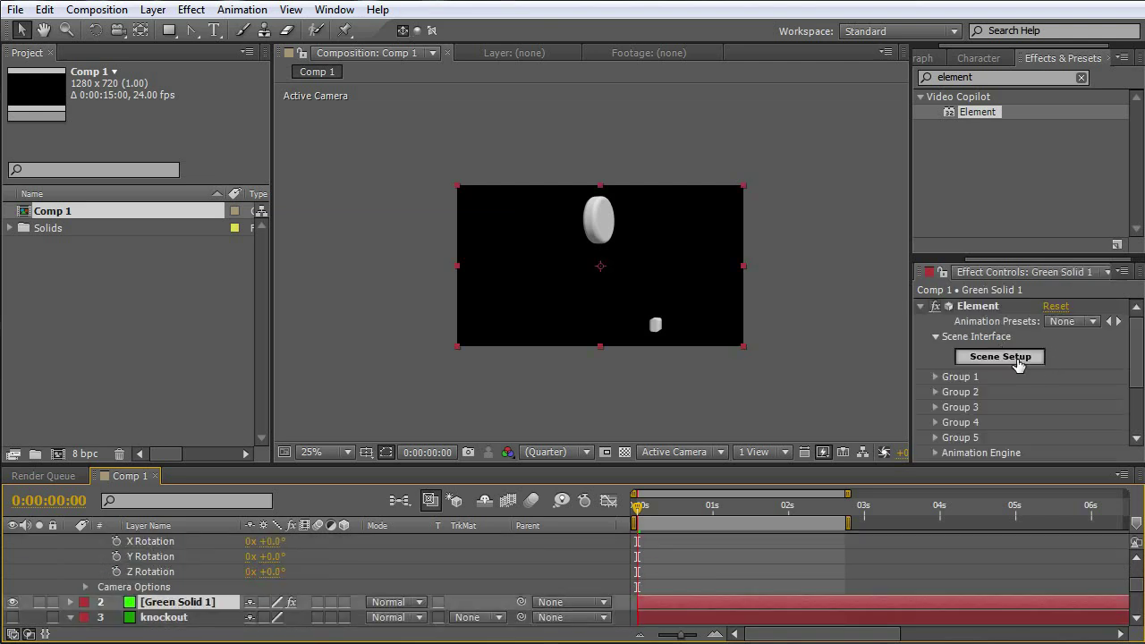
pyautogui.scroll(-3, 1015, 375)
pyautogui.click(1000, 394)
pyautogui.click(952, 412)
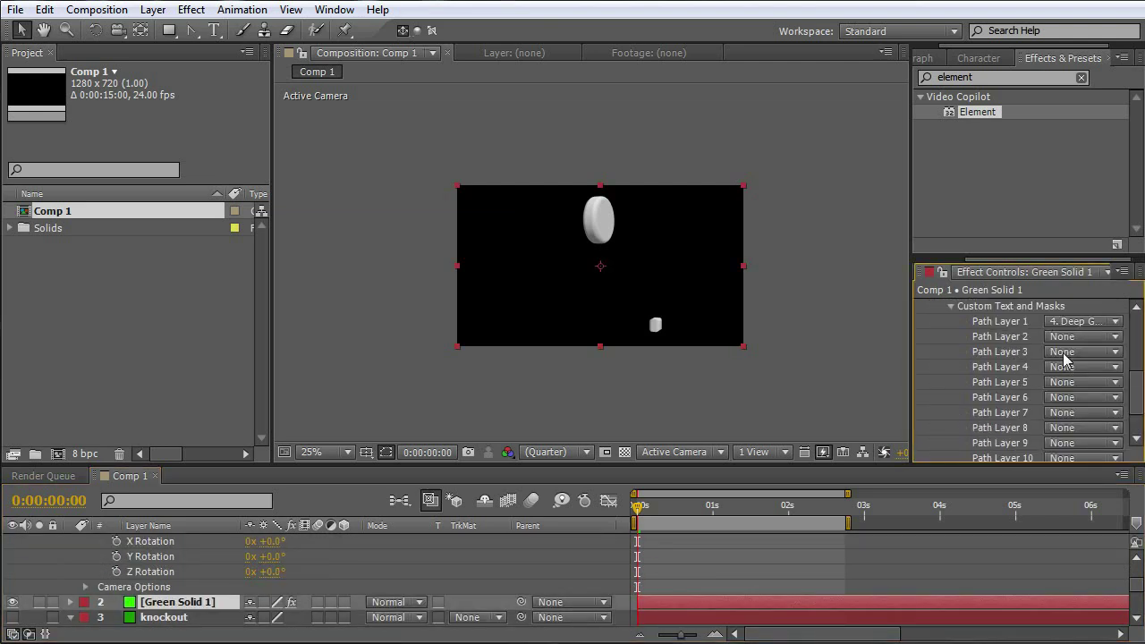
pyautogui.click(1066, 347)
pyautogui.click(1073, 401)
pyautogui.scroll(3, 1056, 357)
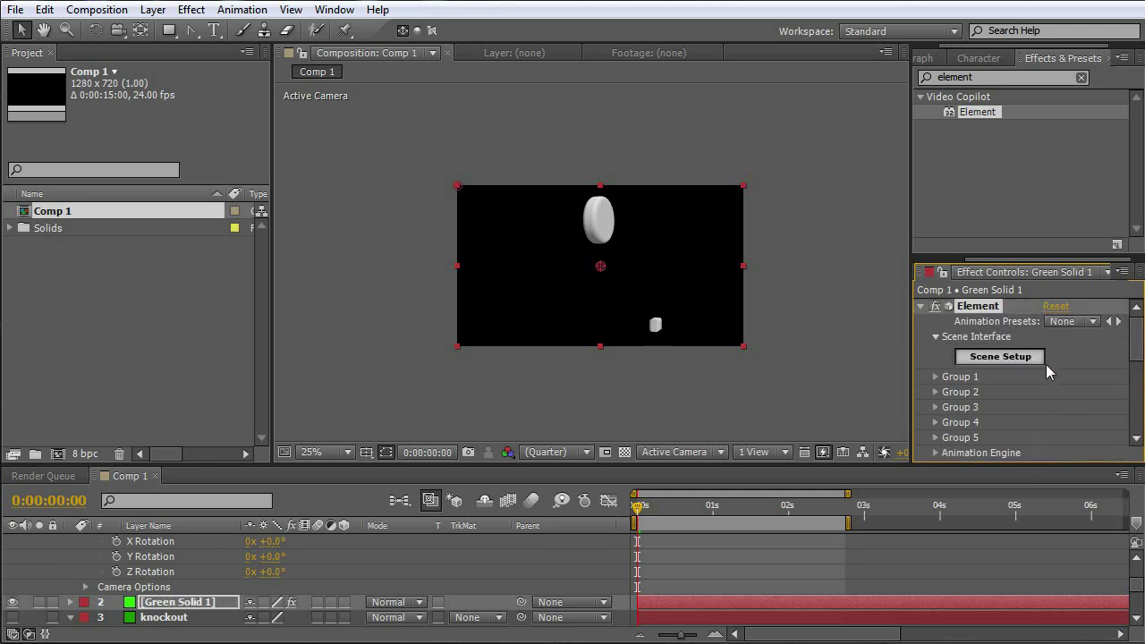
pyautogui.click(1001, 356)
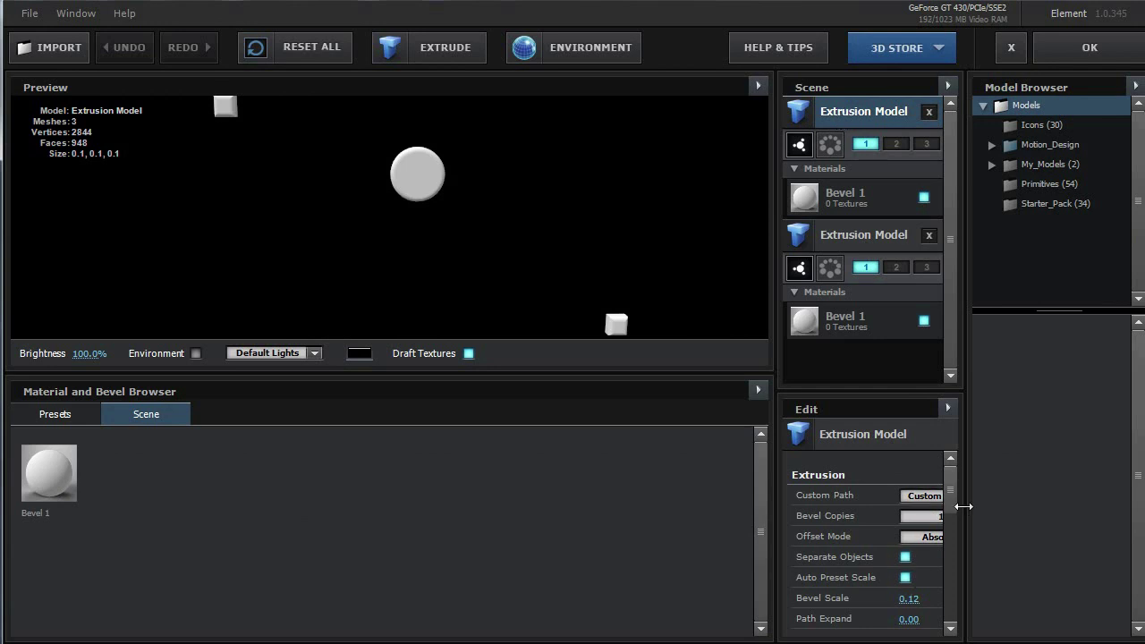
# Step: Give the top extrusion model Custom Path 2 and a bevel scale of 0.16
pyautogui.moveTo(964, 506); pyautogui.dragTo(680, 528)
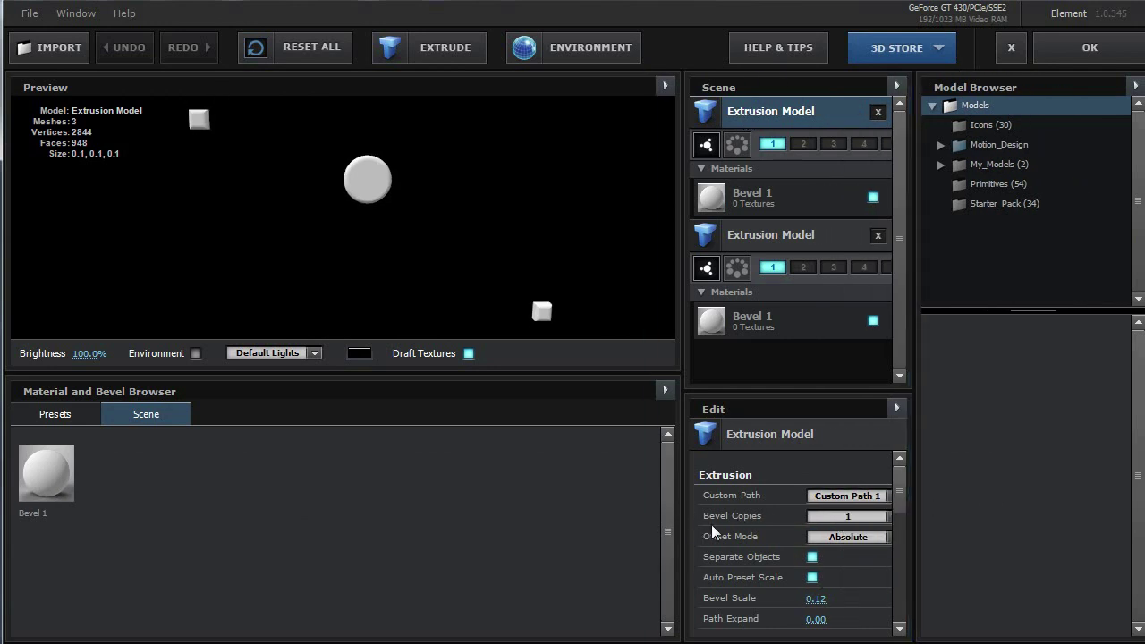
pyautogui.click(851, 497)
pyautogui.click(857, 522)
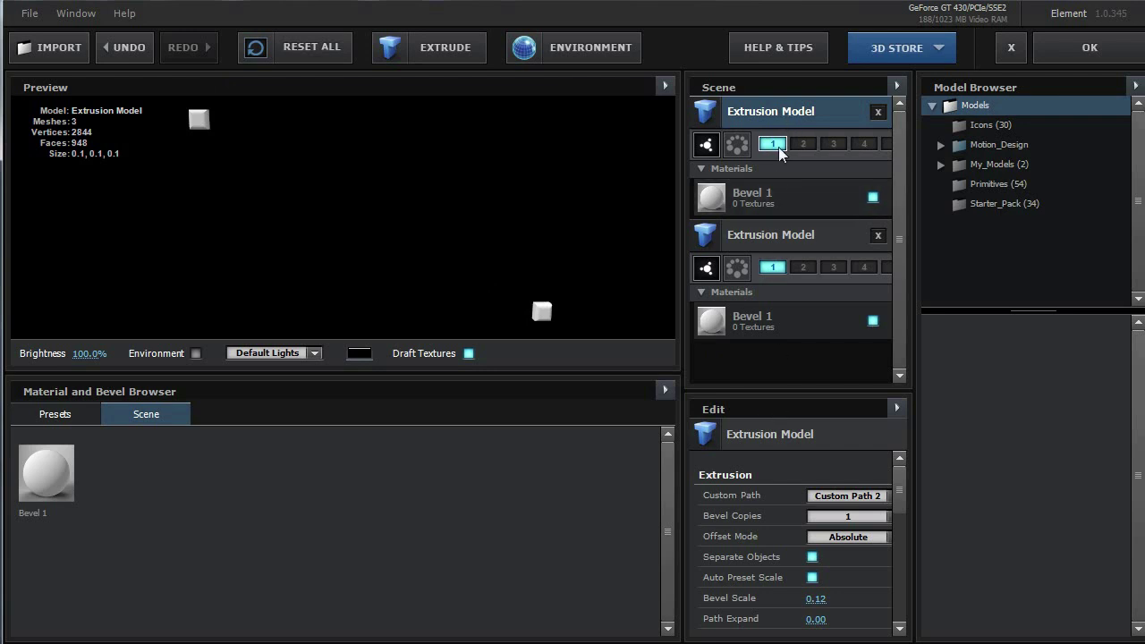
pyautogui.click(775, 192)
pyautogui.scroll(-3, 859, 590)
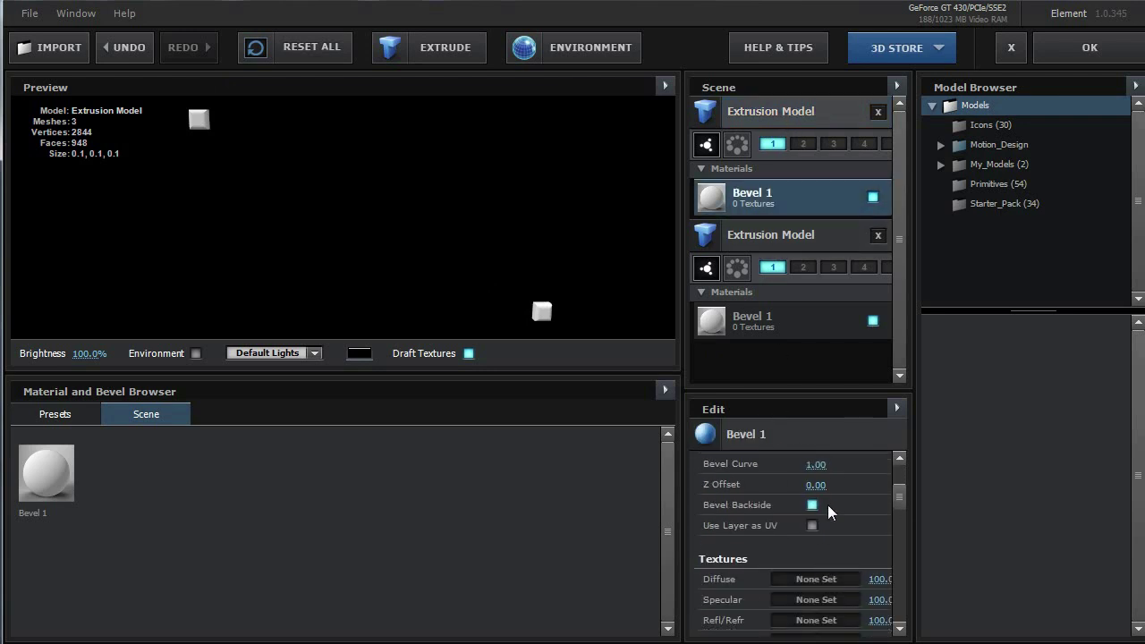
pyautogui.scroll(2, 827, 504)
pyautogui.scroll(1, 840, 526)
pyautogui.scroll(-2, 828, 530)
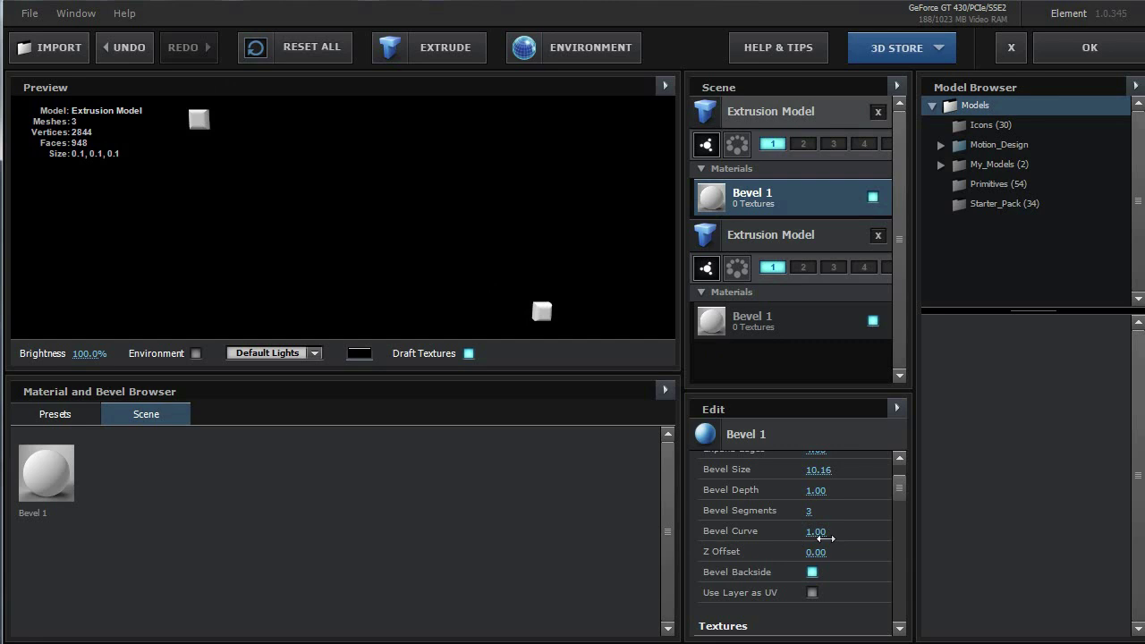
pyautogui.scroll(2, 849, 563)
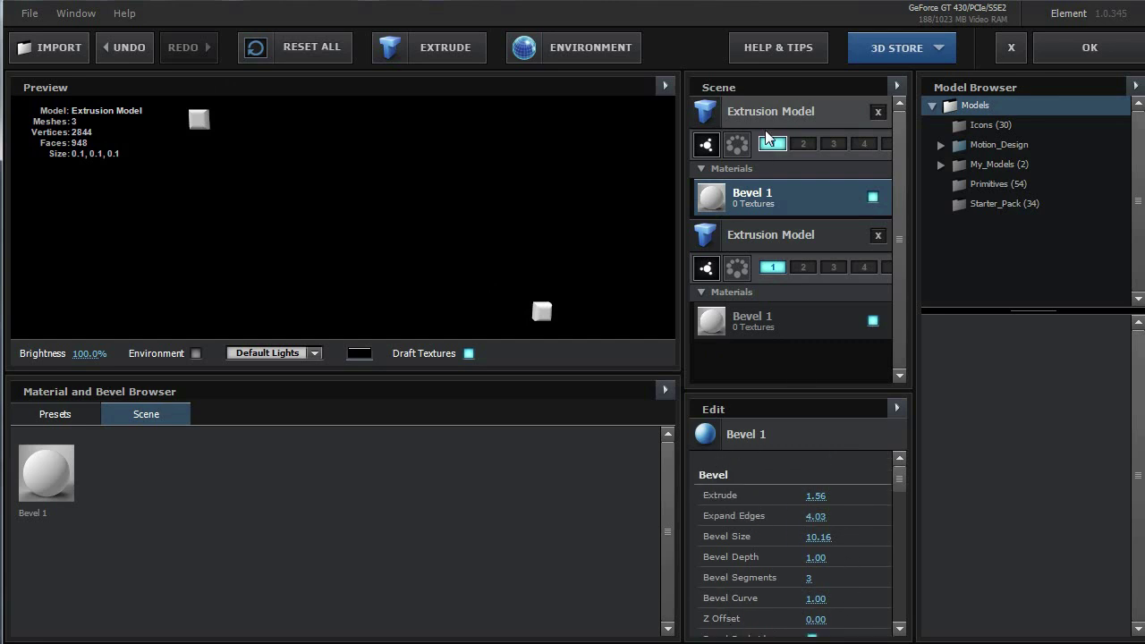
pyautogui.click(769, 111)
pyautogui.scroll(-1, 805, 581)
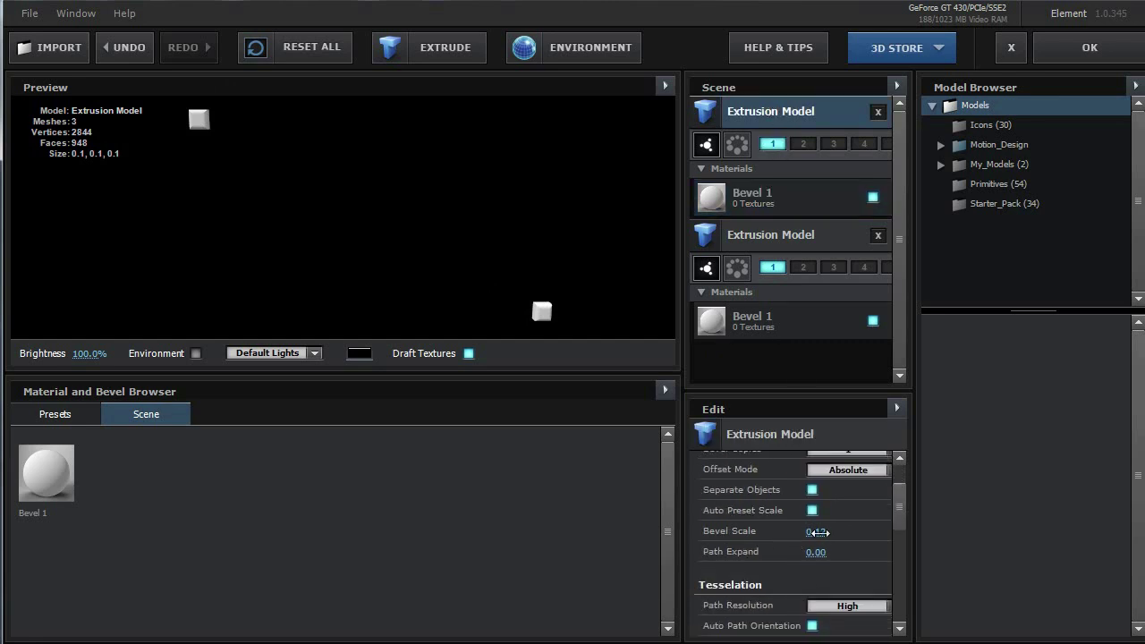
pyautogui.moveTo(817, 532); pyautogui.dragTo(821, 532)
# Step: Set the top extrusion model's scale to 105%
pyautogui.scroll(1, 792, 480)
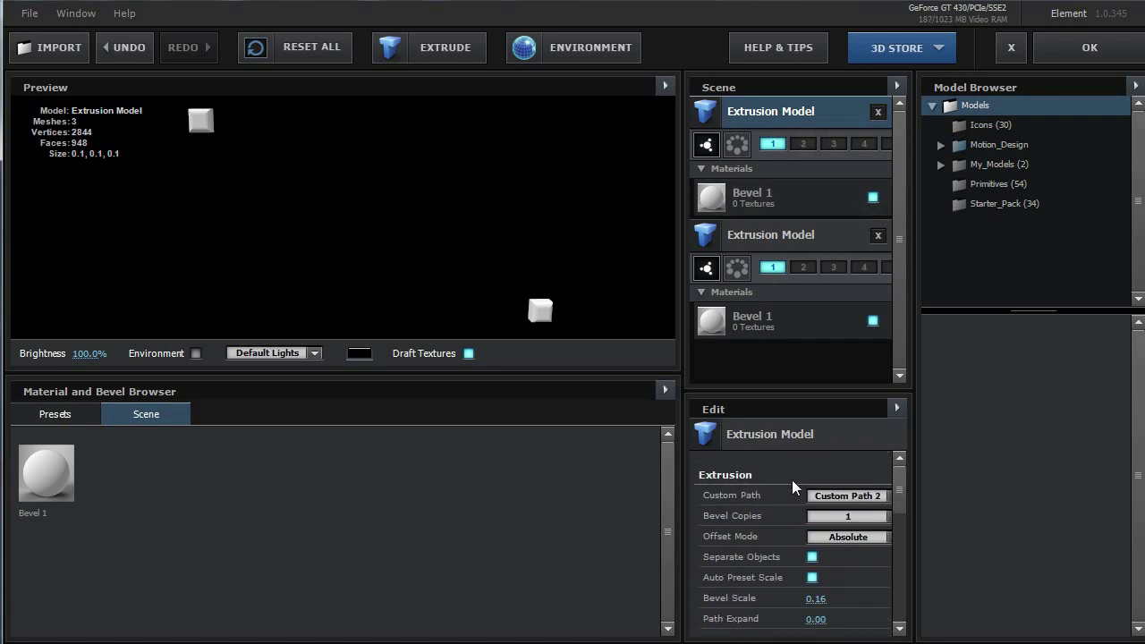
pyautogui.scroll(-4, 794, 483)
pyautogui.scroll(1, 796, 488)
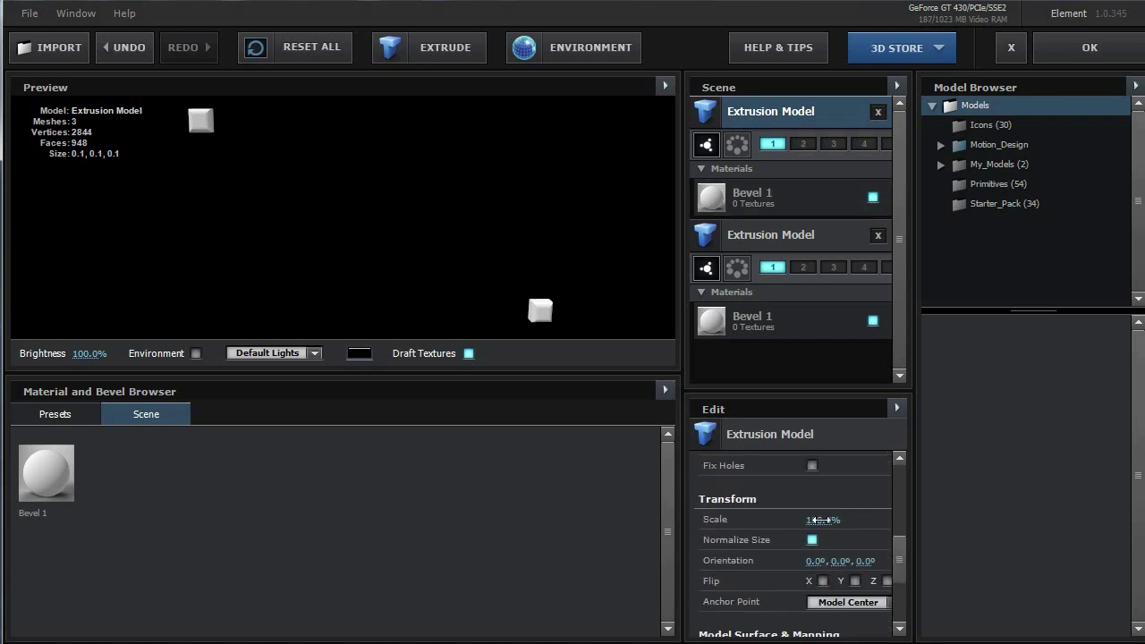
pyautogui.click(821, 519)
pyautogui.write('1')
pyautogui.press('Return')
# Step: Apply the Matte_Shadow preset material to the top model and accept the scene
pyautogui.scroll(-5, 886, 561)
pyautogui.moveTo(892, 611); pyautogui.dragTo(898, 463)
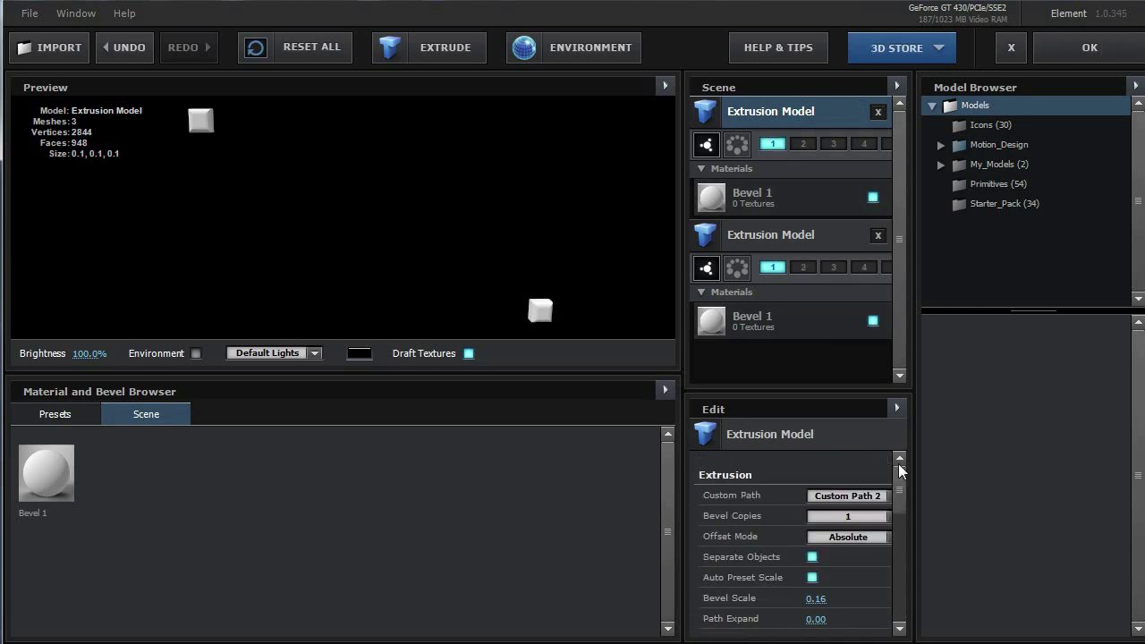
pyautogui.click(760, 190)
pyautogui.click(56, 416)
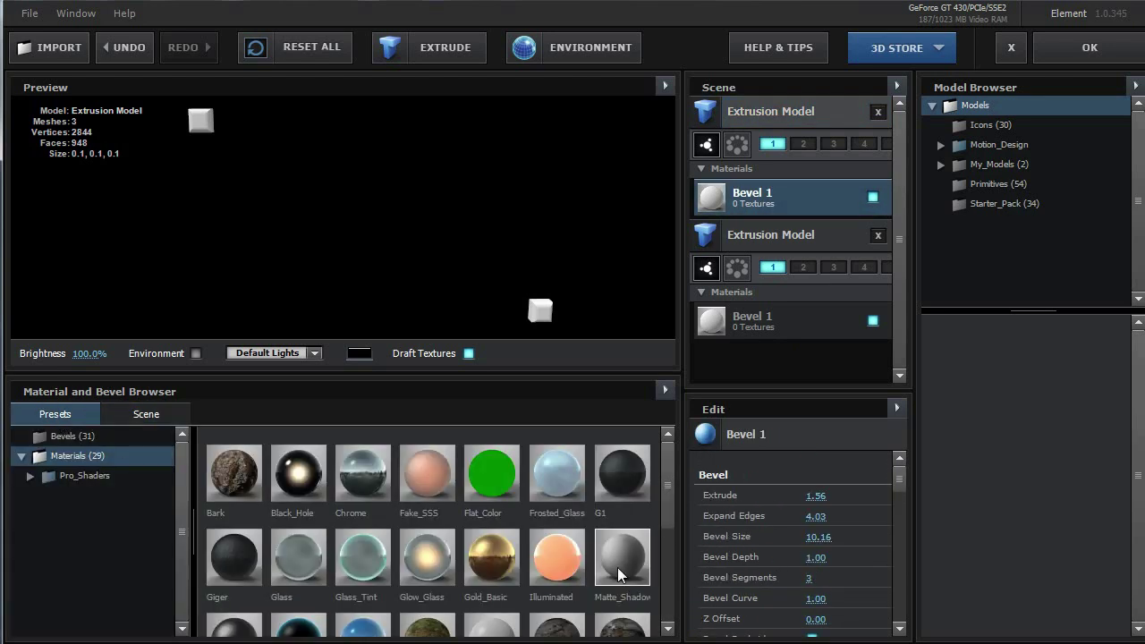
pyautogui.moveTo(619, 560); pyautogui.dragTo(539, 322)
pyautogui.click(1084, 48)
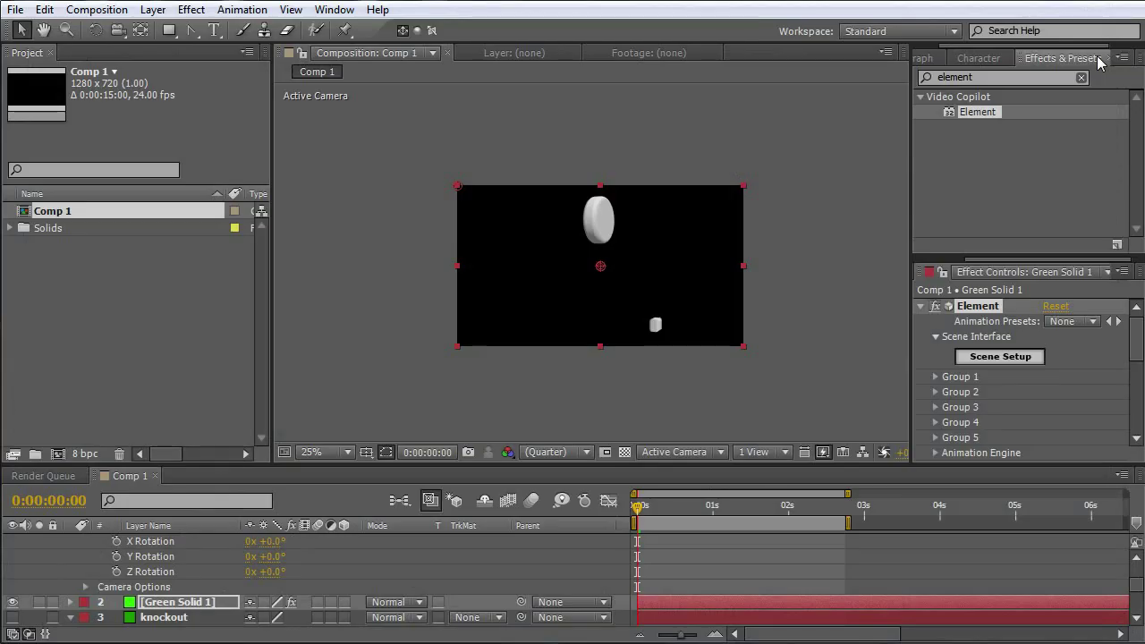
# Step: Set Group 1's Particle Replicator count to 2, then scrub to 0:00:02:05
pyautogui.click(935, 376)
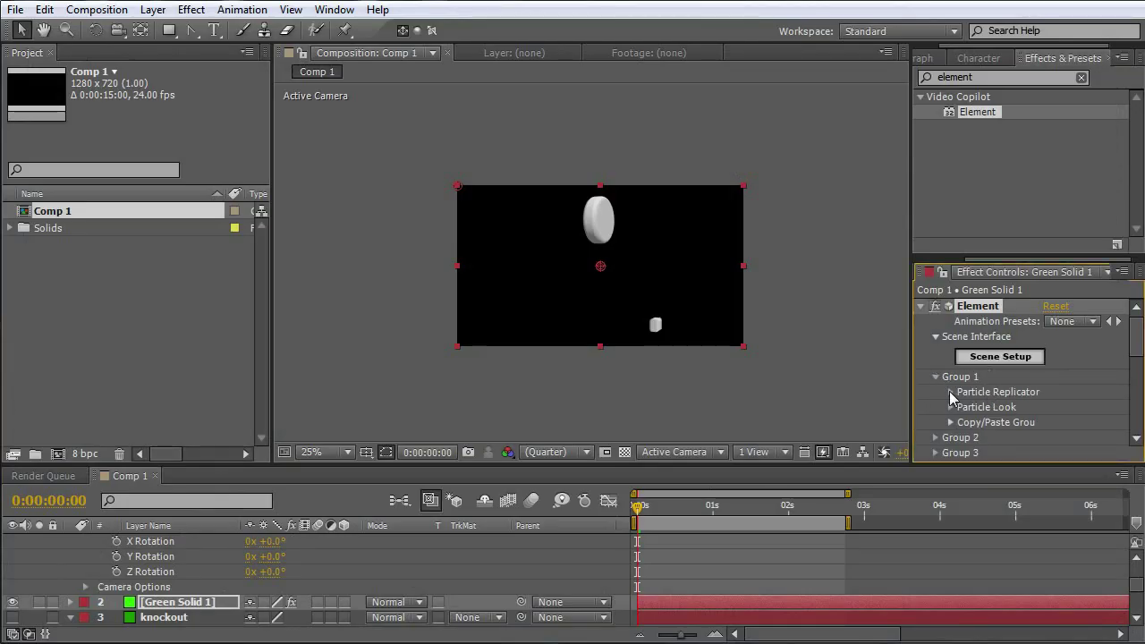
pyautogui.click(951, 392)
pyautogui.scroll(-2, 1002, 367)
pyautogui.click(1050, 332)
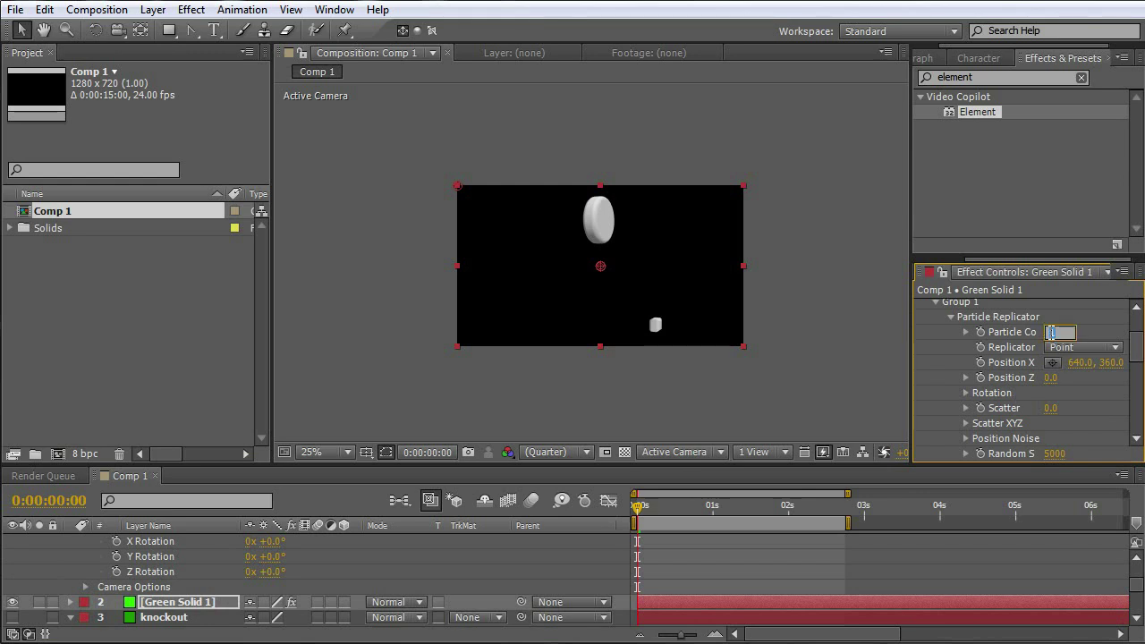
pyautogui.write('2')
pyautogui.press('Return')
pyautogui.scroll(2, 770, 317)
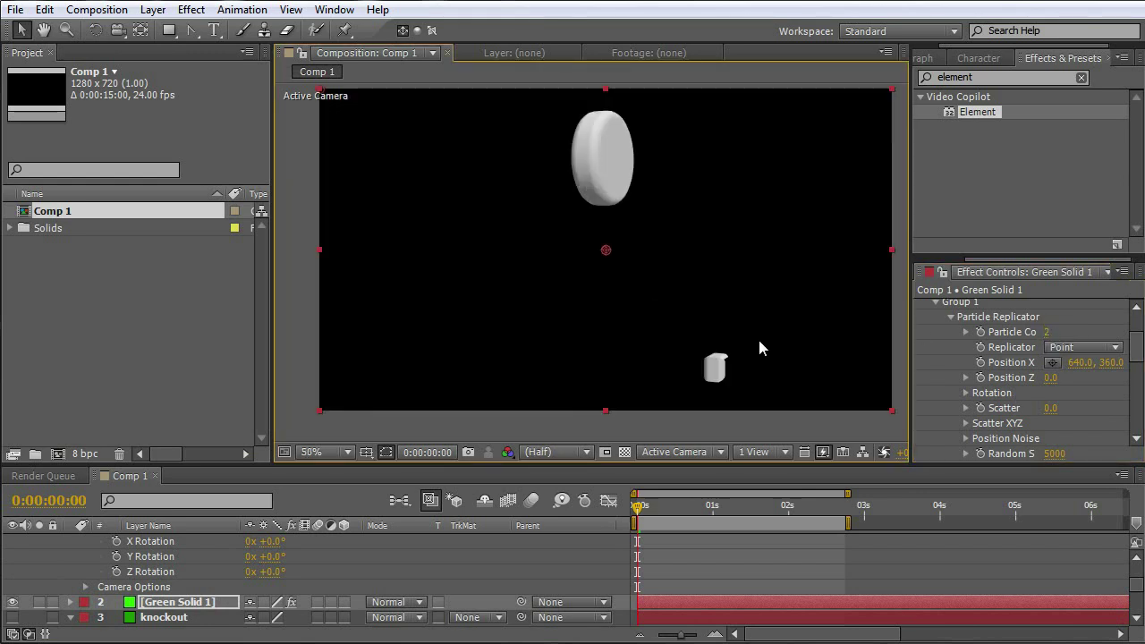
pyautogui.moveTo(638, 516); pyautogui.dragTo(803, 524)
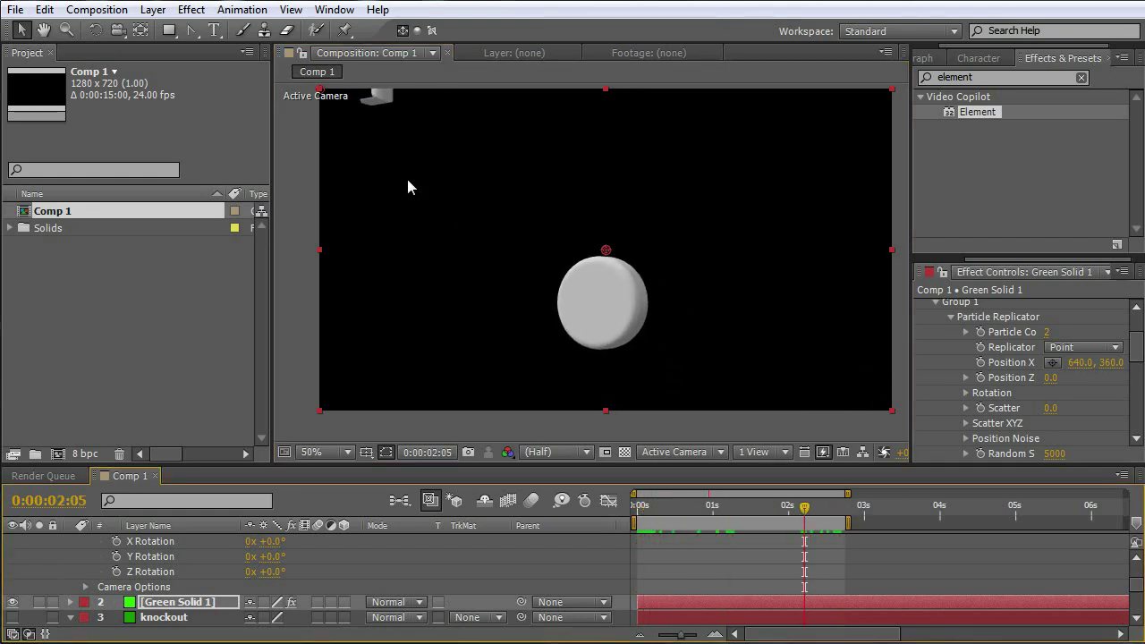
# Step: Lower the top Matte_Shadow extrusion model's scale to 102% in Scene Setup and confirm
pyautogui.scroll(2, 1033, 354)
pyautogui.click(986, 358)
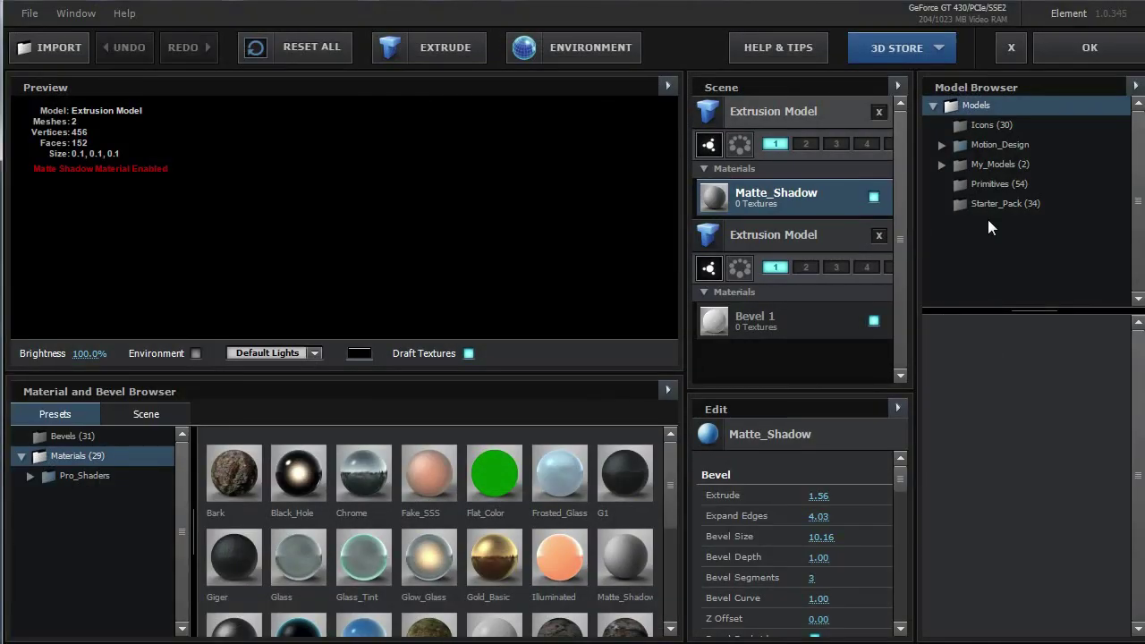
pyautogui.click(766, 109)
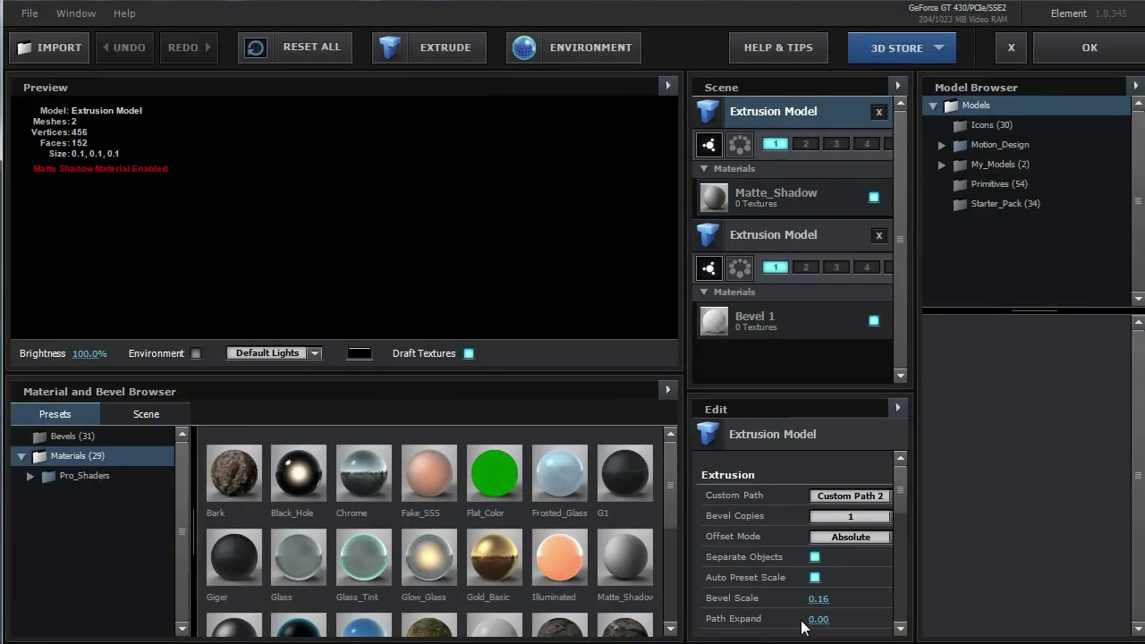
pyautogui.scroll(-5, 837, 586)
pyautogui.scroll(-3, 837, 587)
pyautogui.click(816, 519)
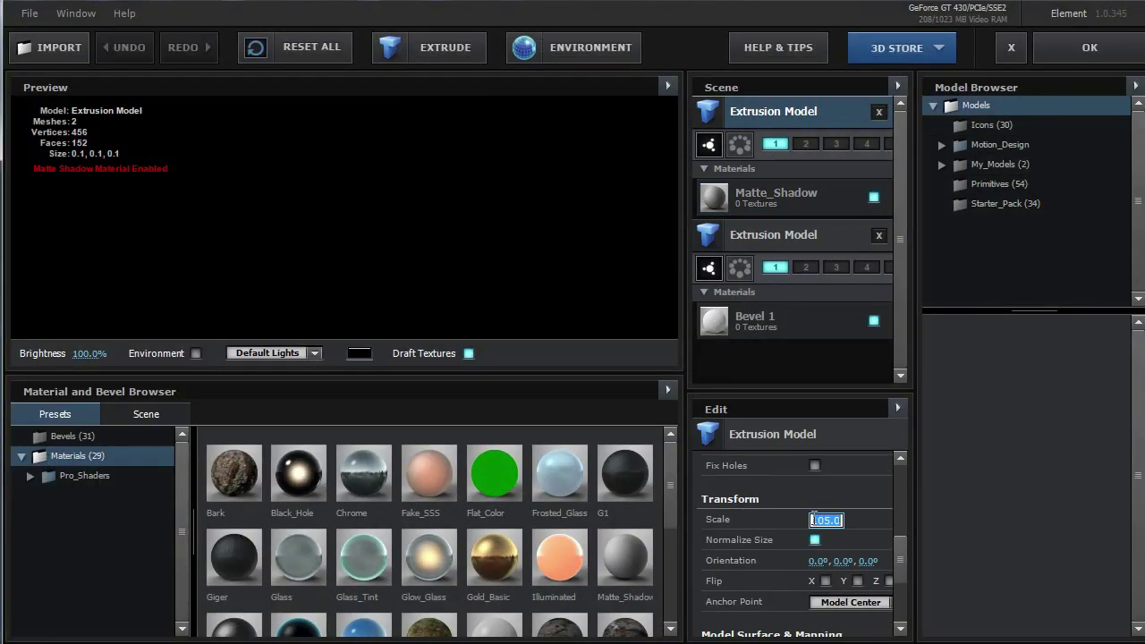
pyautogui.press('Return')
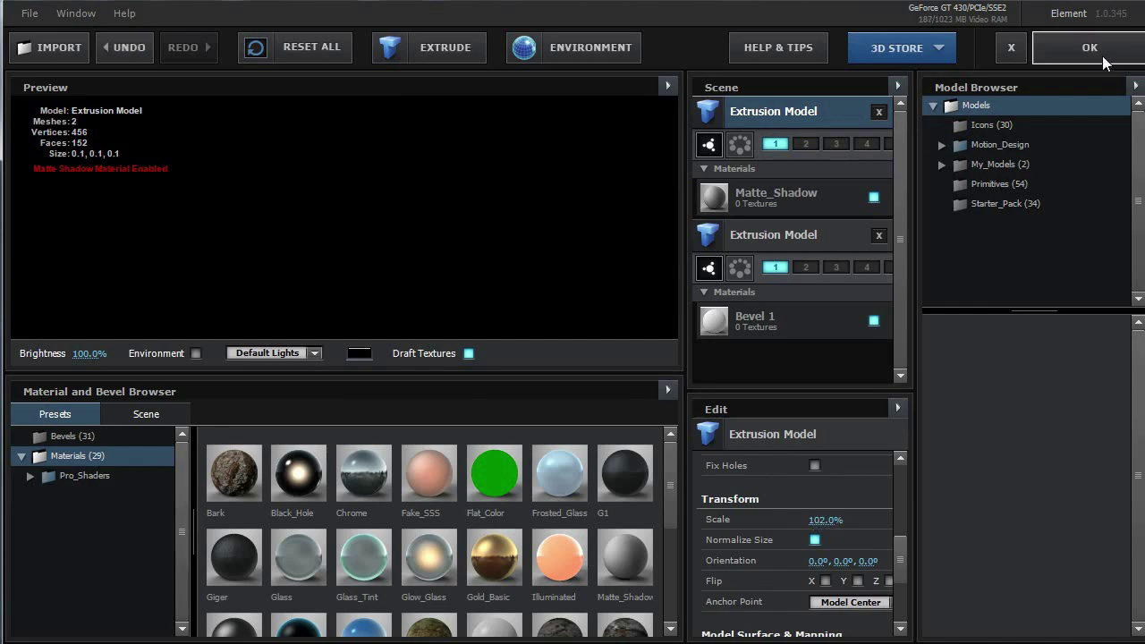
pyautogui.click(1102, 55)
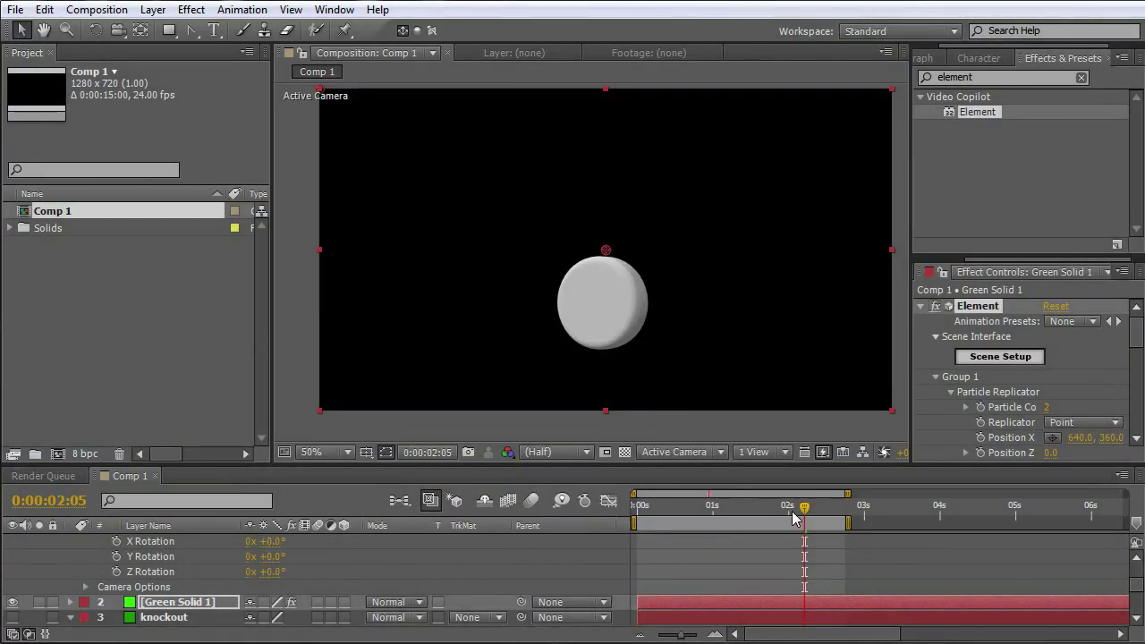
pyautogui.moveTo(792, 512); pyautogui.dragTo(676, 558)
pyautogui.moveTo(791, 566); pyautogui.dragTo(626, 569)
pyautogui.press(',')
pyautogui.press(',')
pyautogui.press(',')
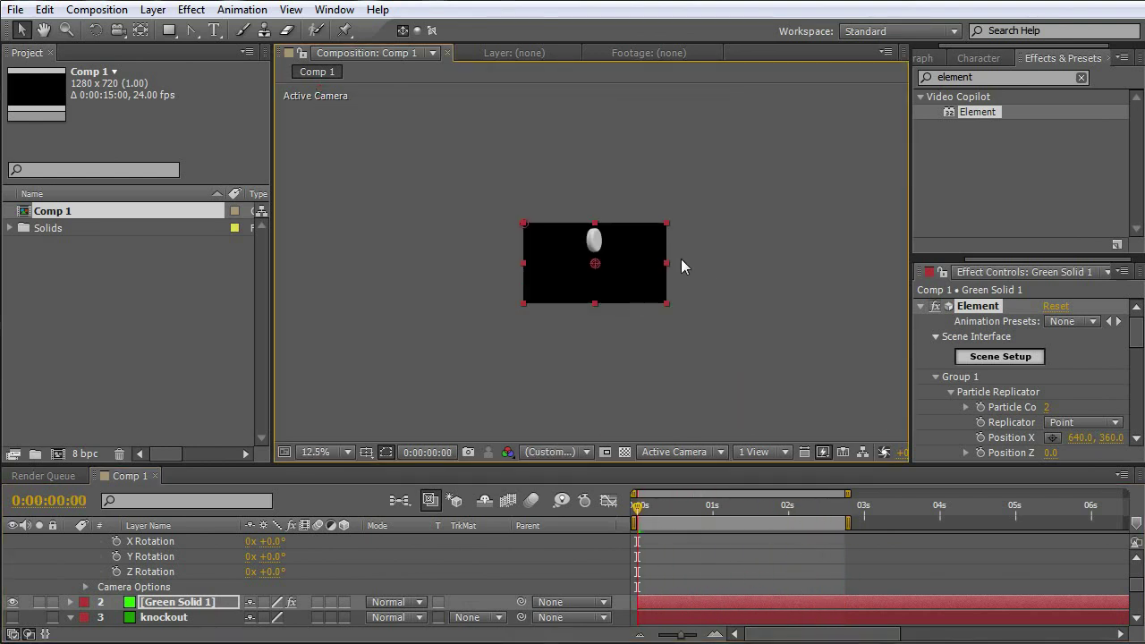
pyautogui.press('.')
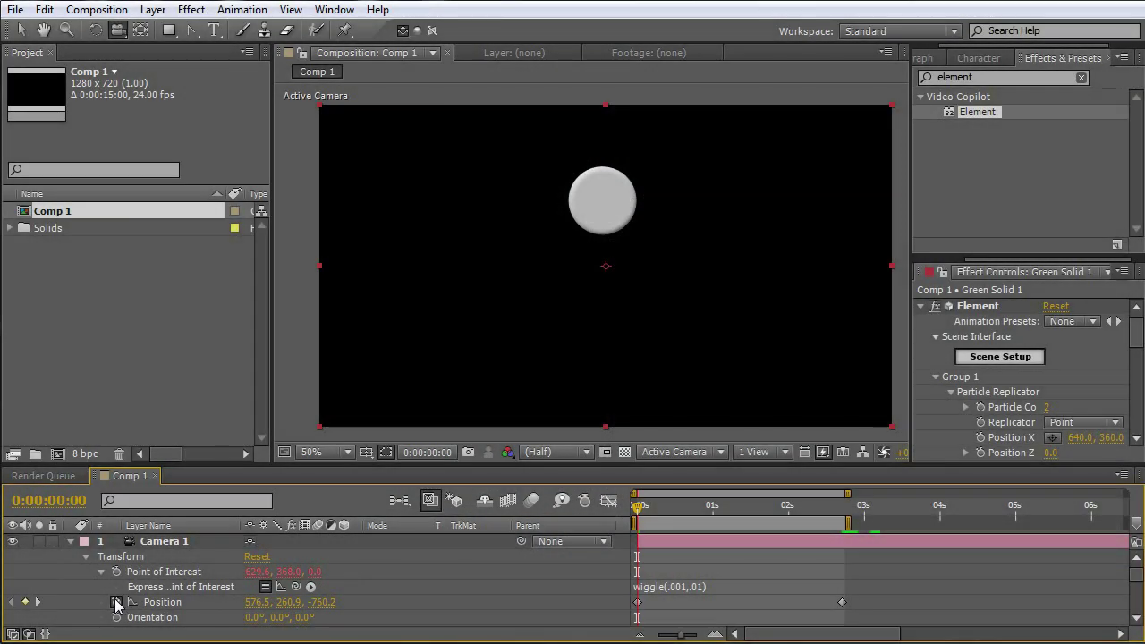
# Step: Remove Camera 1's Position keyframes and play a RAM preview
pyautogui.click(117, 602)
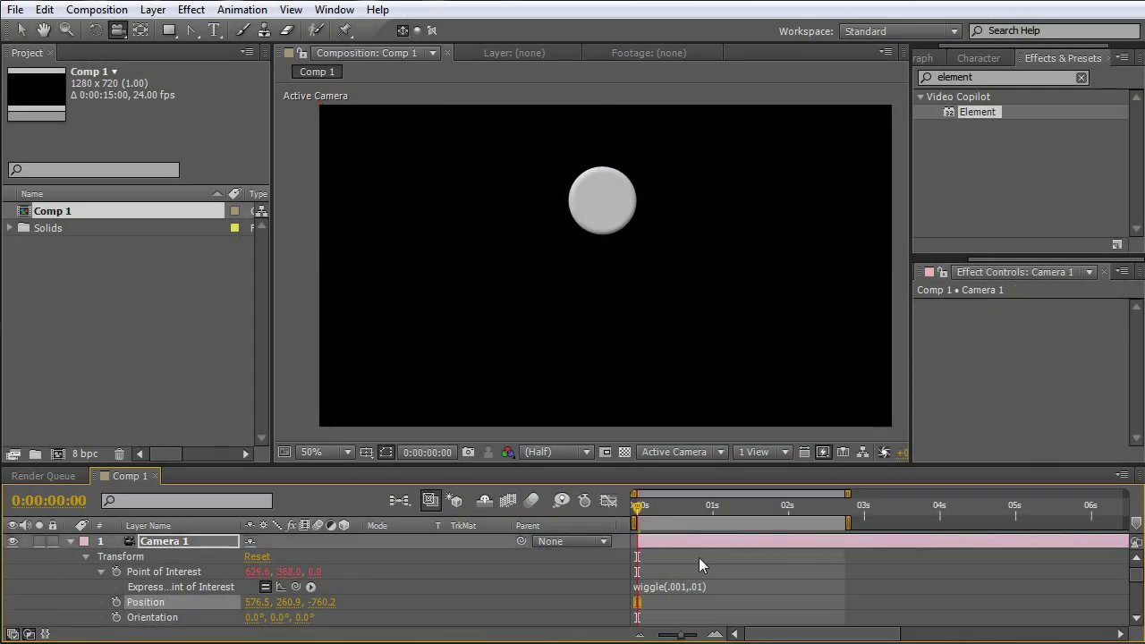
pyautogui.press('KP_0')
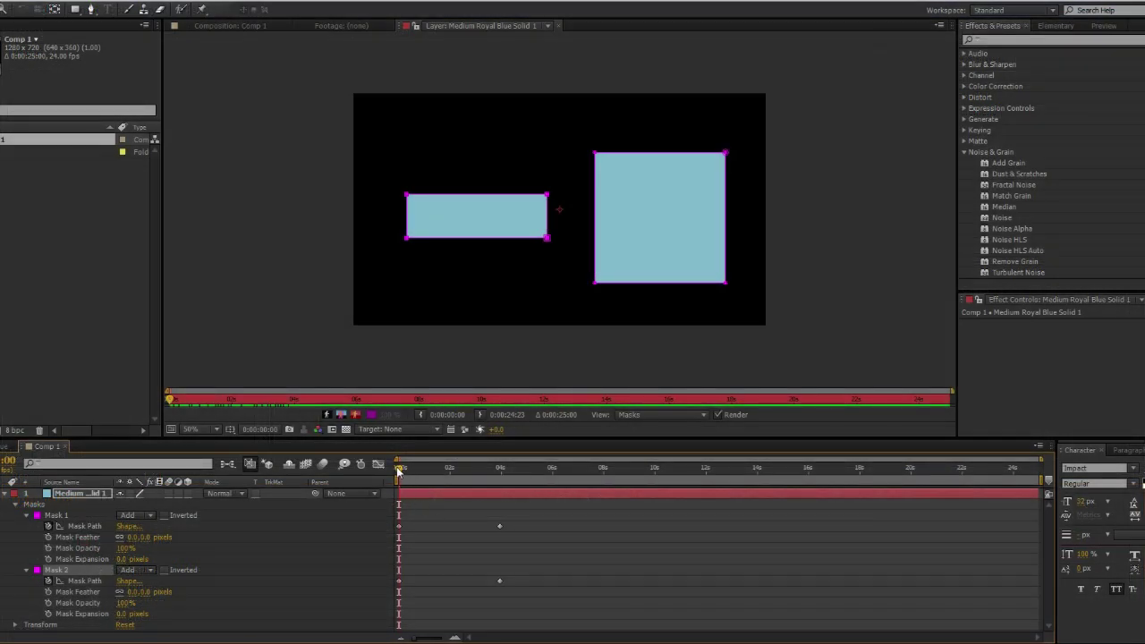
pyautogui.moveTo(399, 471); pyautogui.dragTo(536, 493)
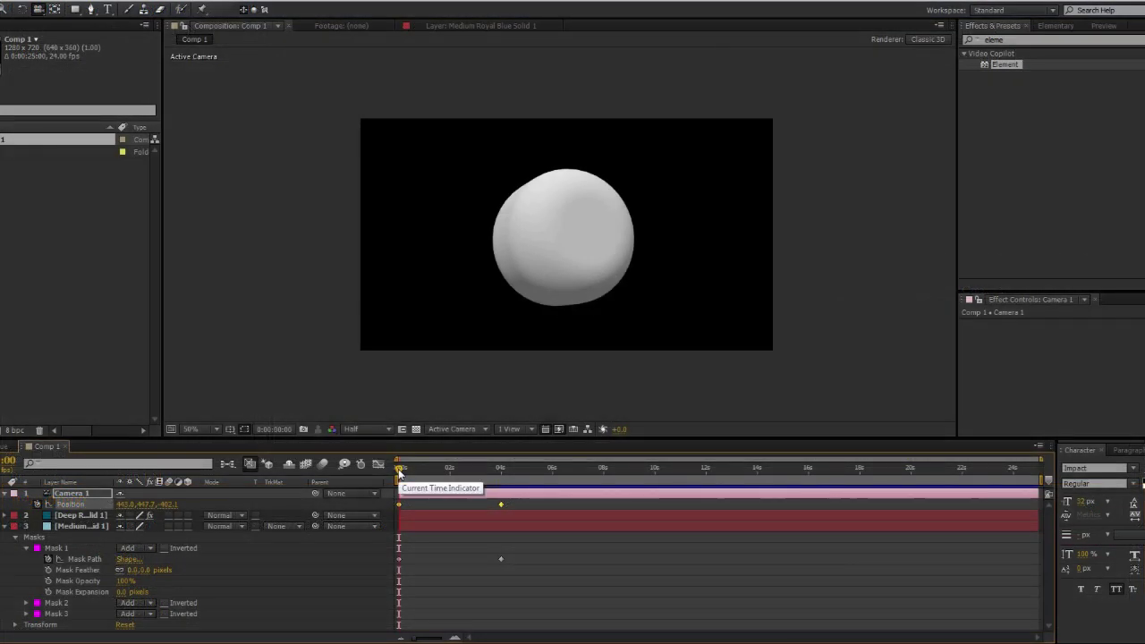
pyautogui.moveTo(399, 469); pyautogui.dragTo(507, 491)
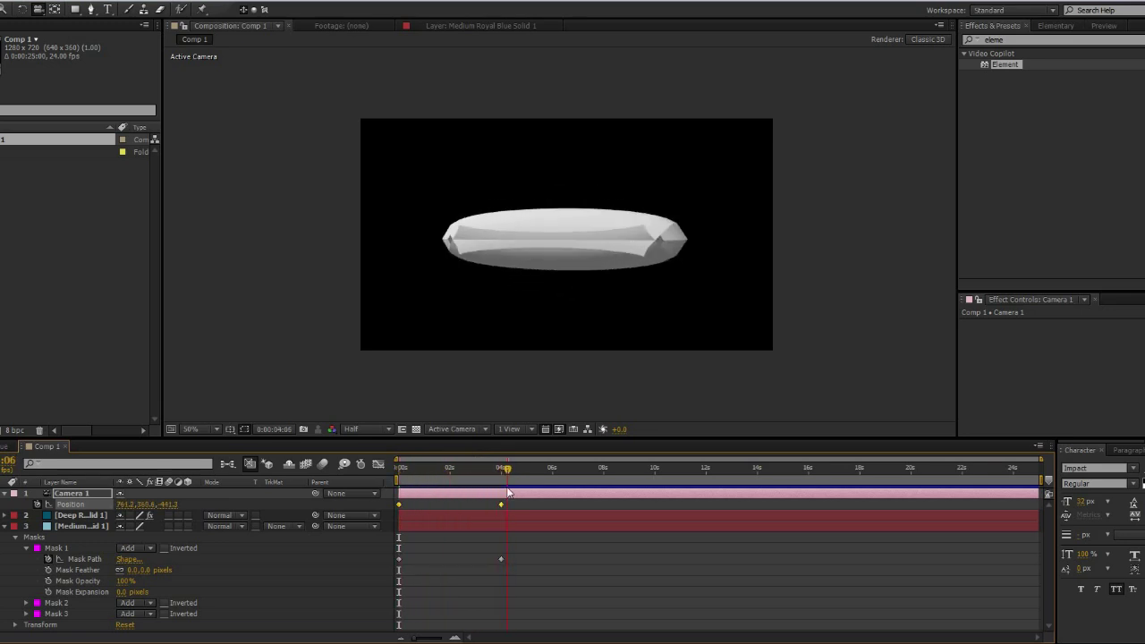